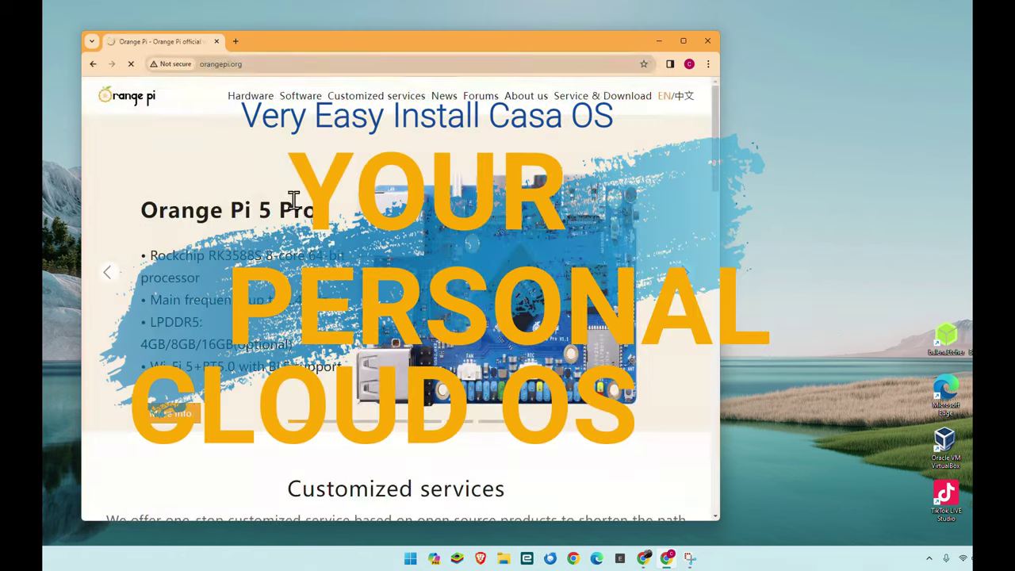
# Browse the Orange Pi hardware products and open the Orange Pi 3B page in a widened browser window.
pyautogui.click(236, 104)
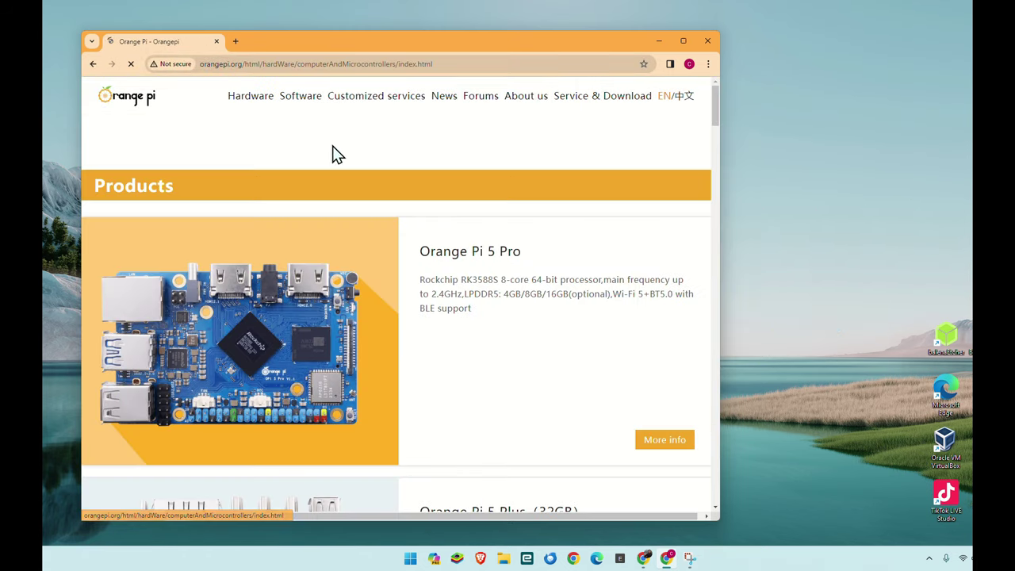
pyautogui.moveTo(722, 217); pyautogui.dragTo(937, 217)
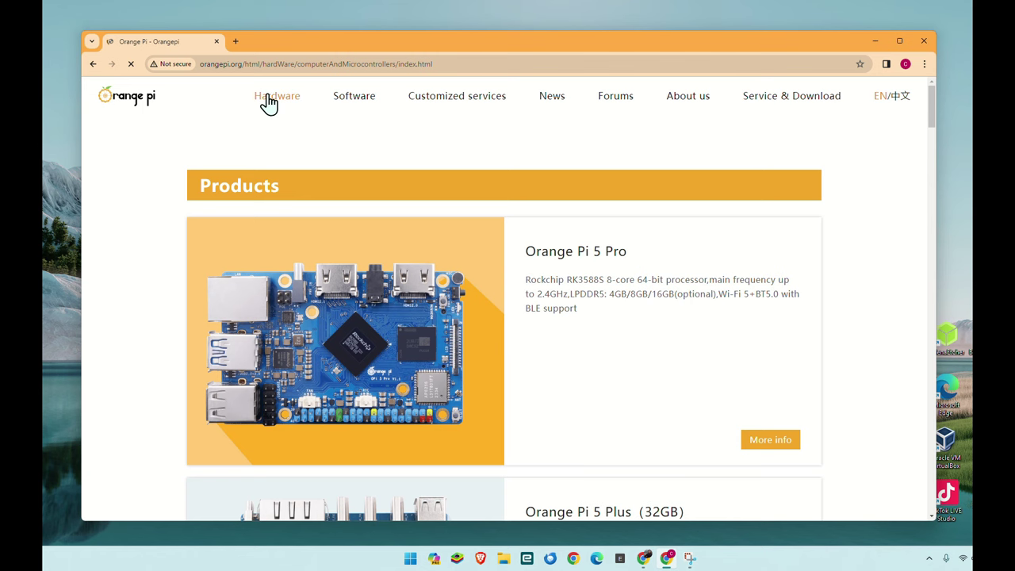
pyautogui.scroll(-3, 400, 201)
pyautogui.scroll(-7, 401, 201)
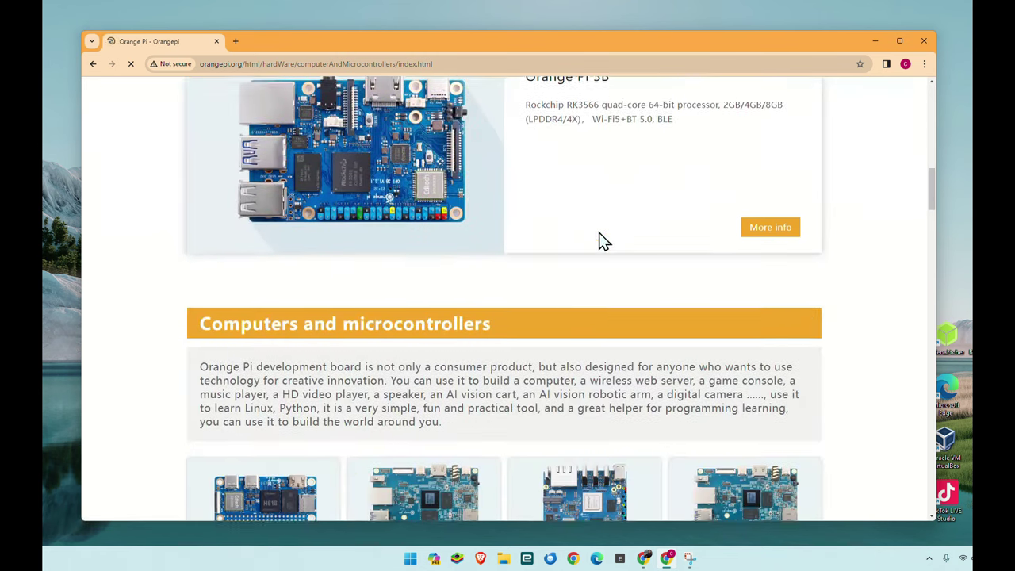
pyautogui.scroll(1, 642, 257)
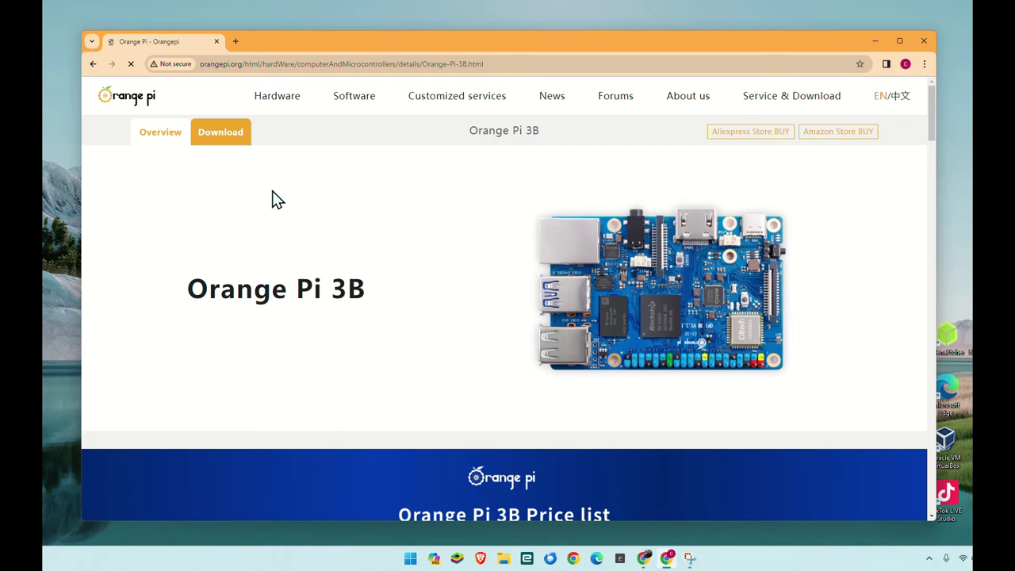
# Open the Debian Image download folder from the official images offered for the Orange Pi 3B.
pyautogui.scroll(-6, 433, 246)
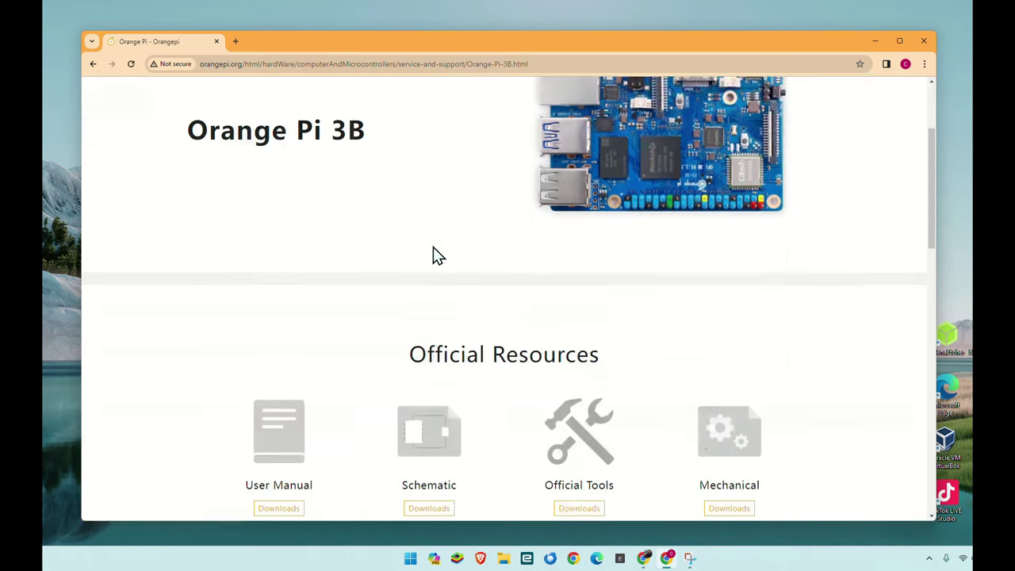
pyautogui.scroll(-1, 468, 268)
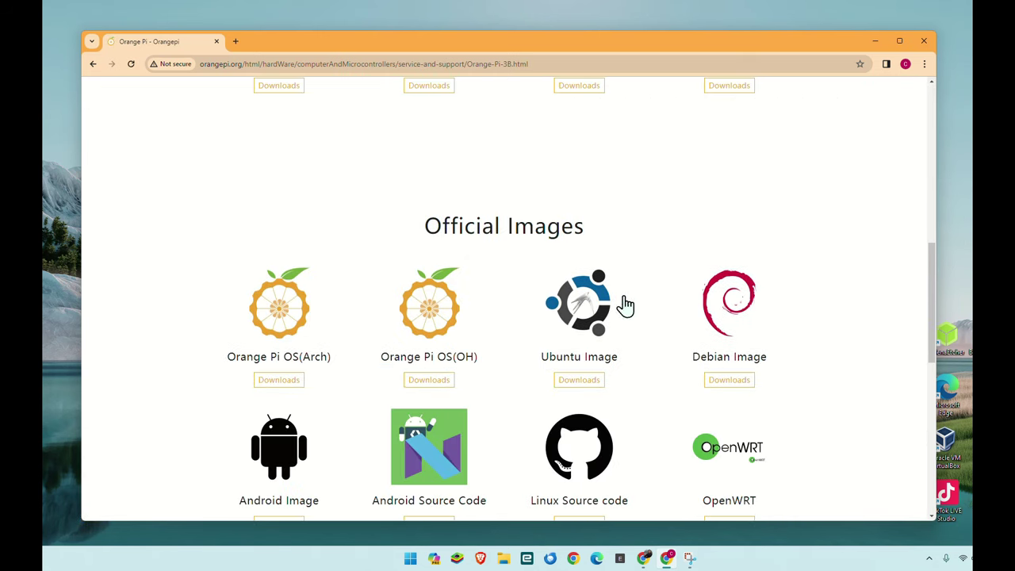
pyautogui.click(732, 305)
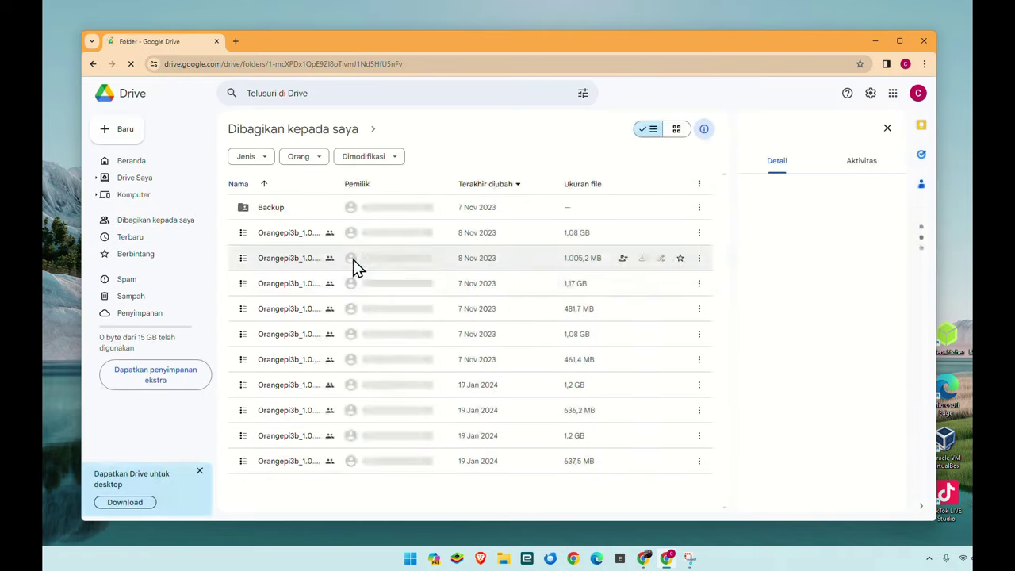
# Download Orangepi3b_1.0.4_debian_bullseye_server_linux5.10.160.7z from the Debian folder, accepting the download without a virus scan.
pyautogui.click(419, 461)
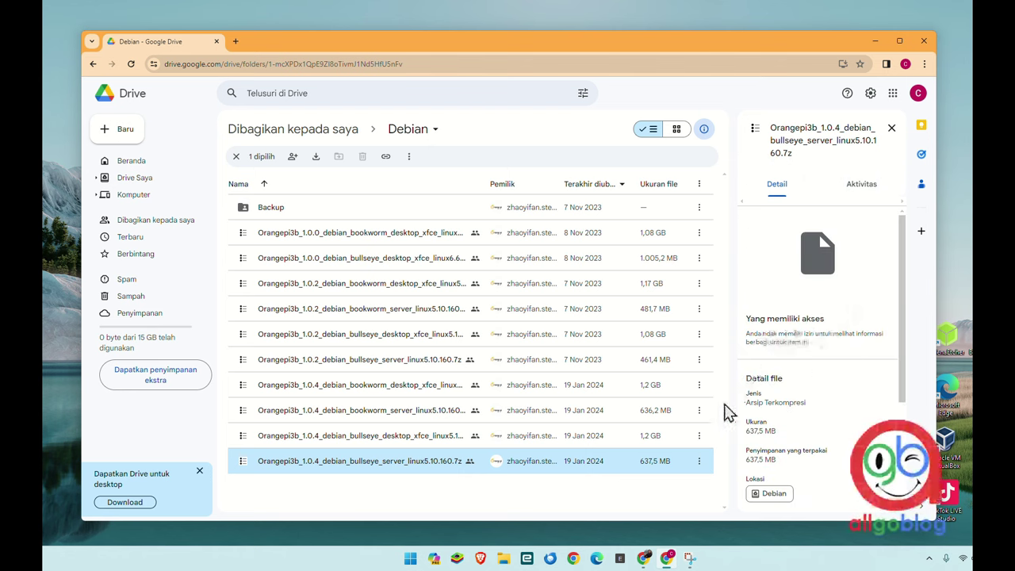
pyautogui.click(701, 466)
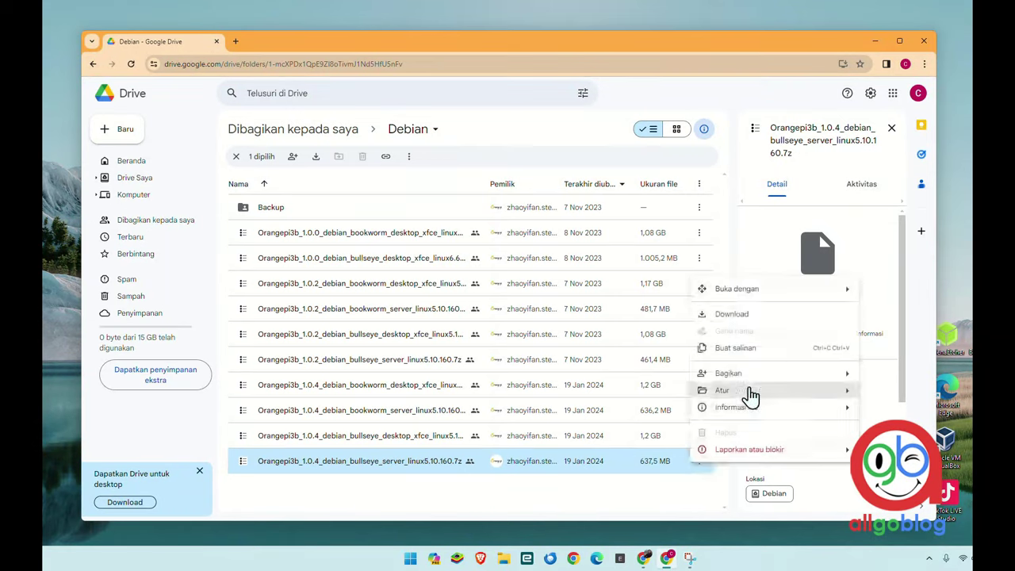
pyautogui.click(789, 321)
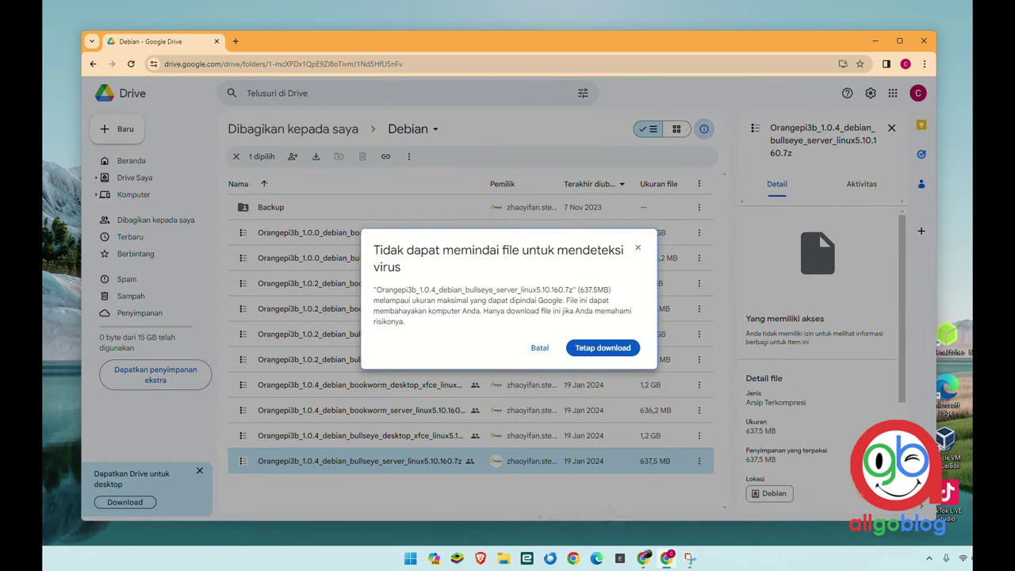
pyautogui.click(610, 353)
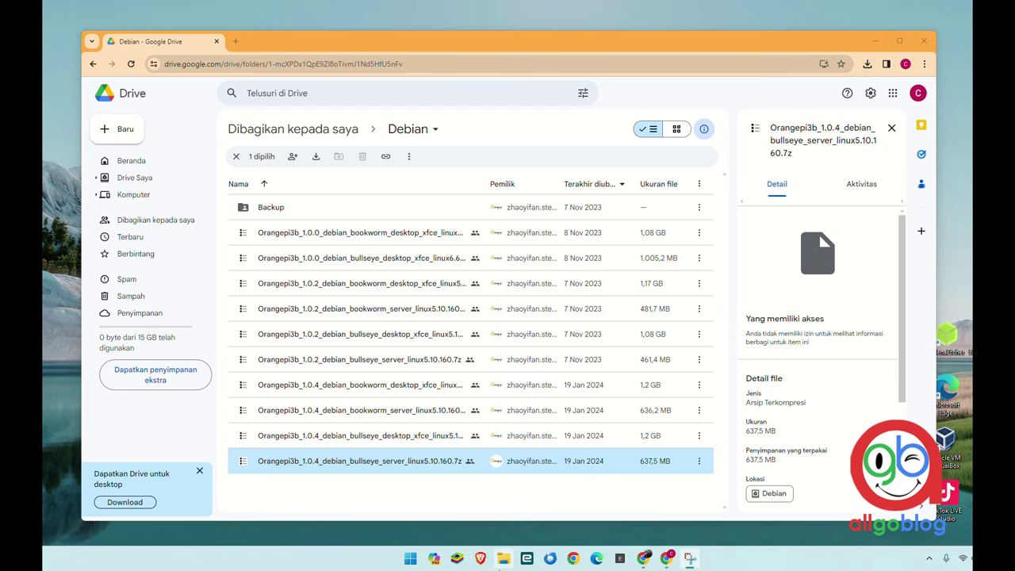
# Extract the downloaded Orange Pi 3B Debian Bullseye server archive with 7-Zip into its own folder in Downloads.
pyautogui.click(503, 558)
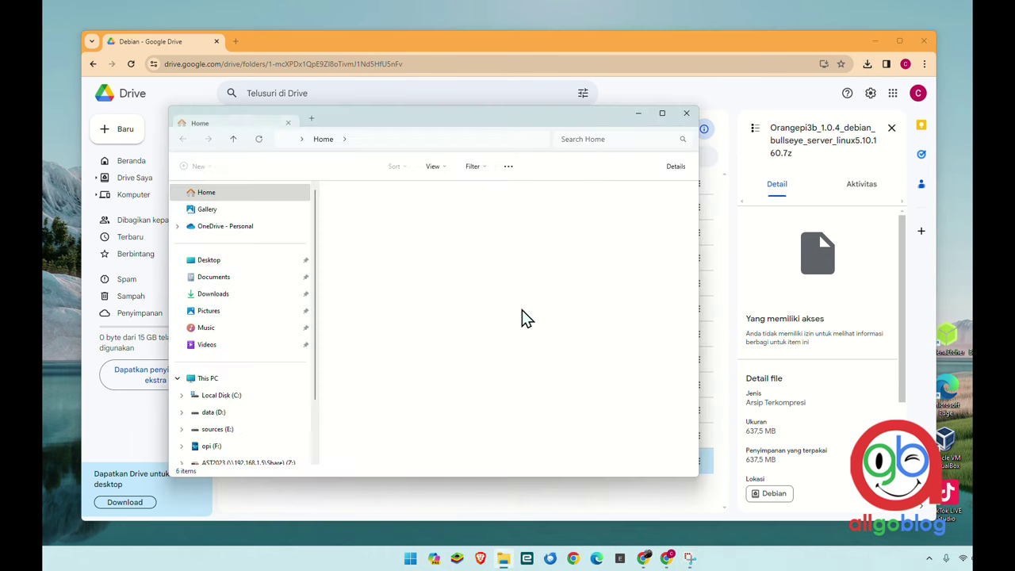
pyautogui.click(228, 296)
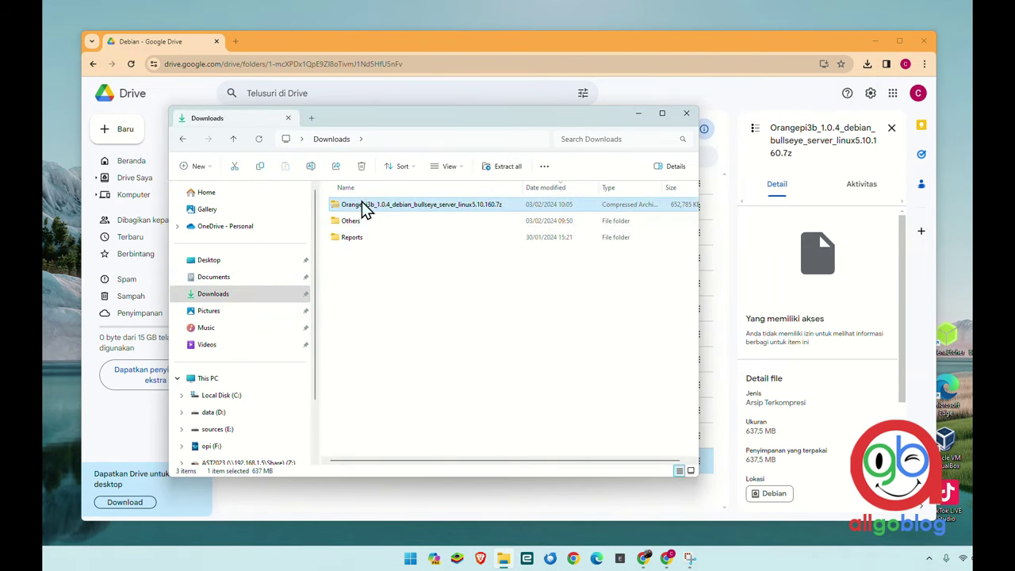
pyautogui.rightClick(361, 208)
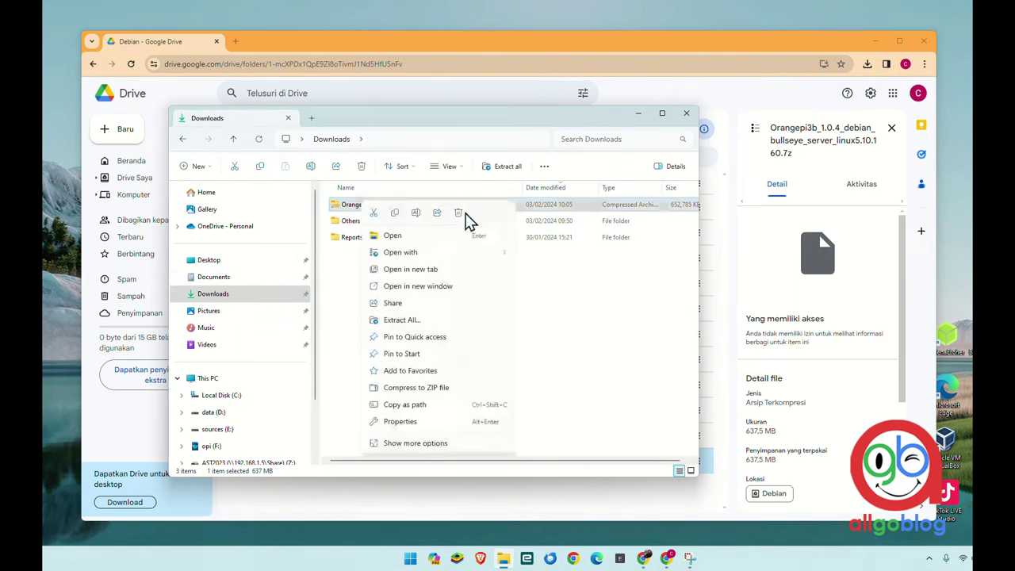
pyautogui.click(441, 444)
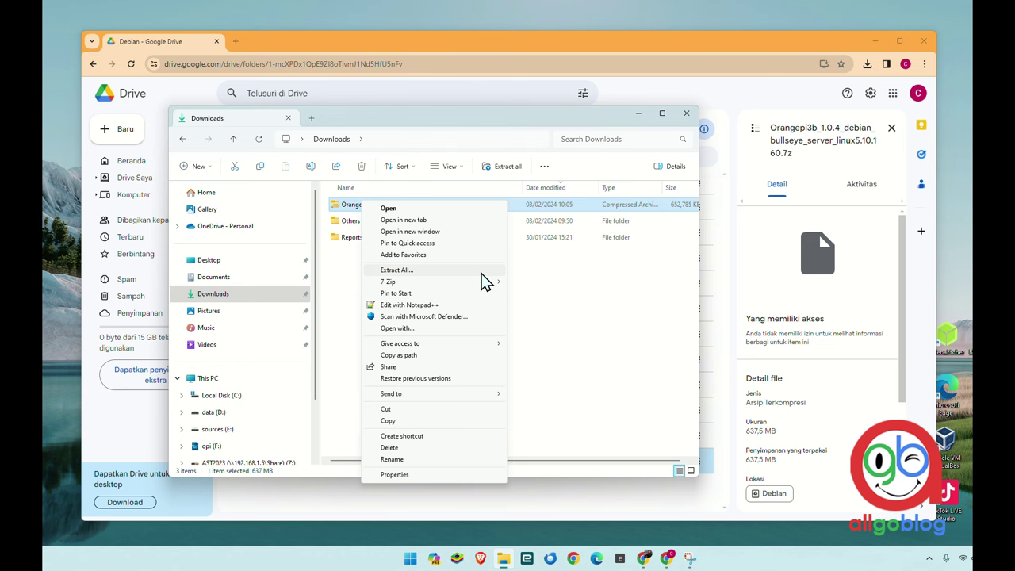
pyautogui.moveTo(497, 282)
pyautogui.click(570, 332)
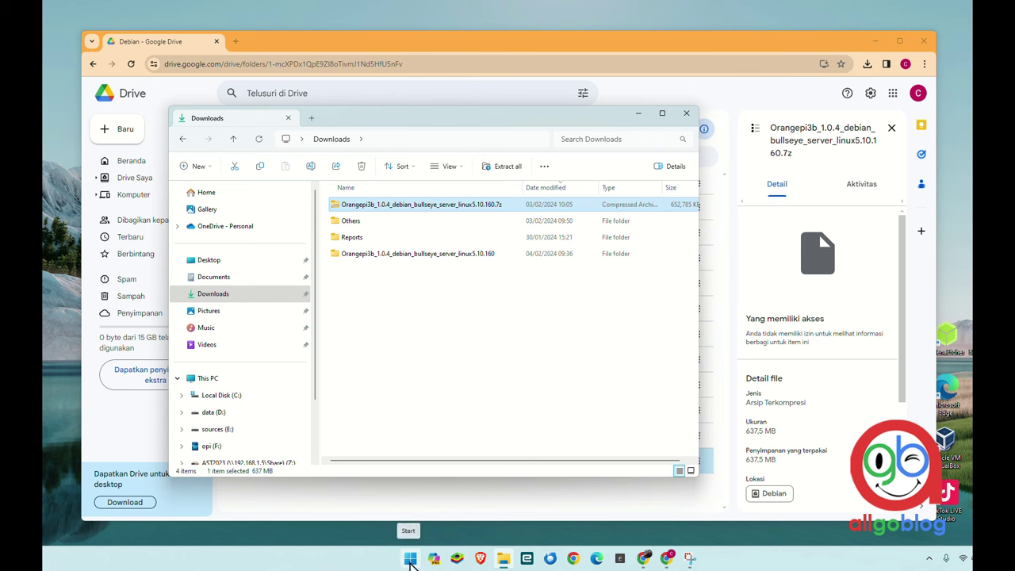
# Launch balenaEtcher and load Orangepi3b_1.0.4_debian_bullseye_server_linux5.10.160.img from the extracted folder in Downloads as the source image.
pyautogui.click(952, 335)
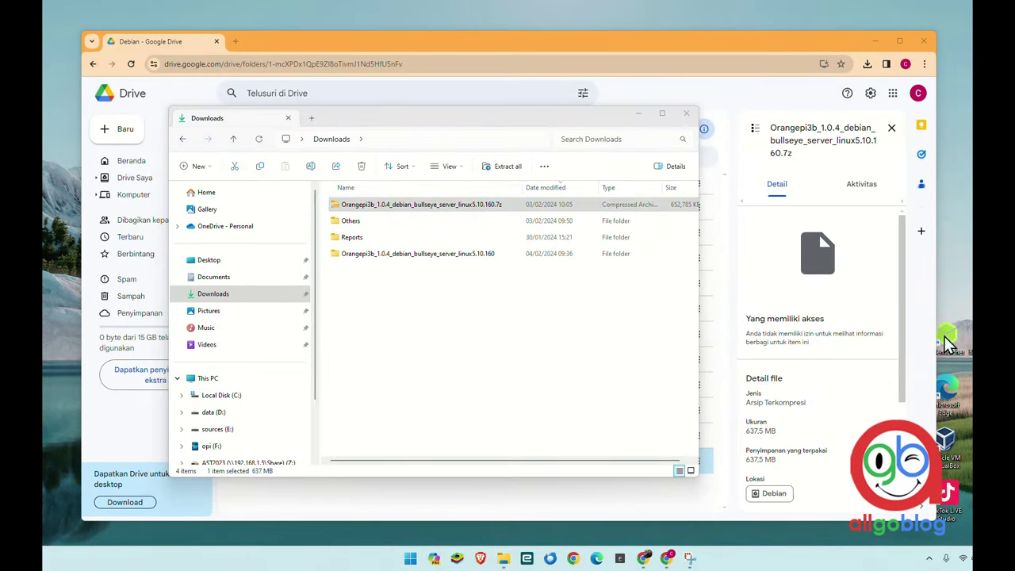
pyautogui.doubleClick(952, 335)
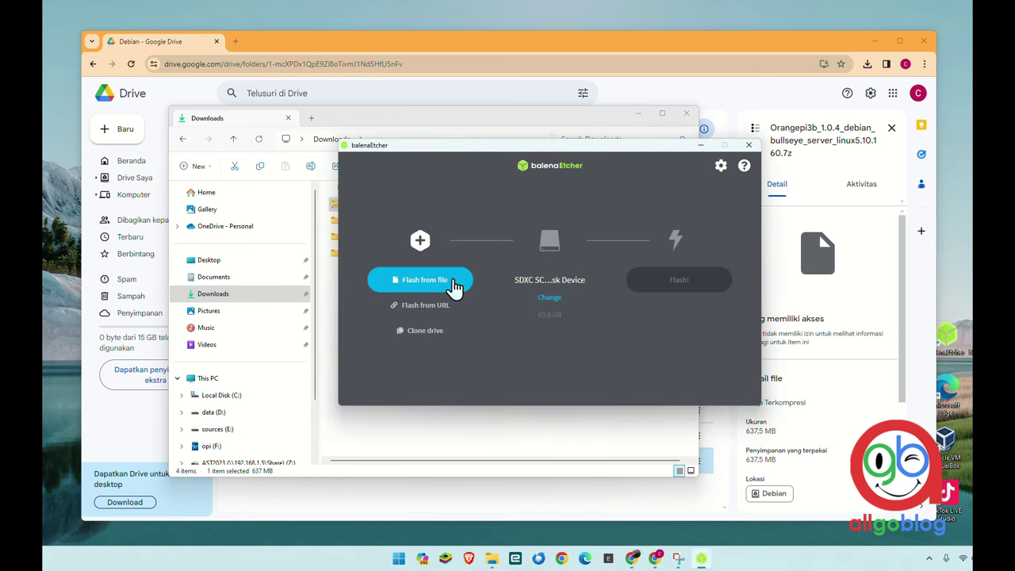
pyautogui.click(455, 284)
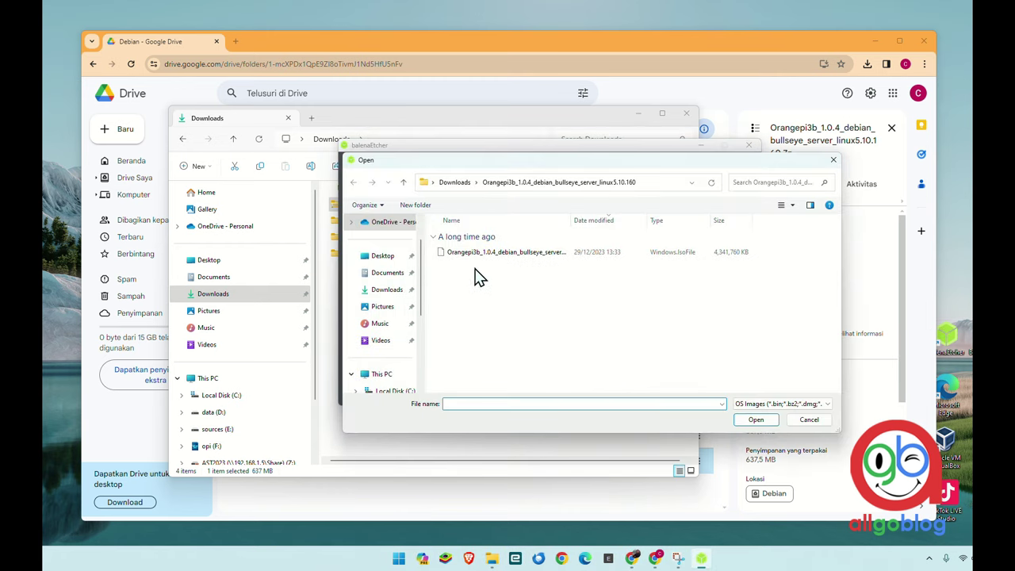
pyautogui.click(496, 253)
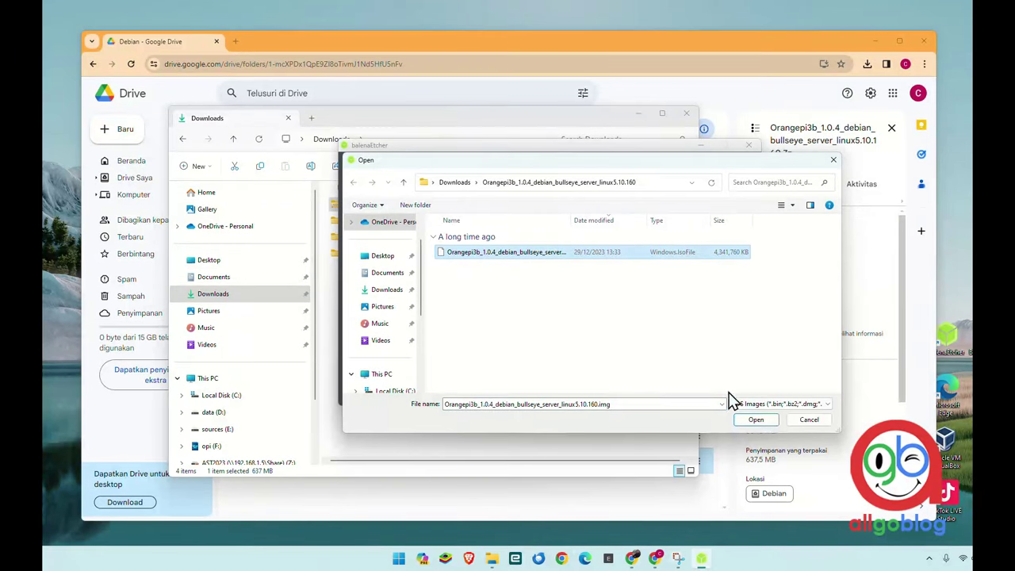
pyautogui.click(387, 289)
pyautogui.doubleClick(455, 253)
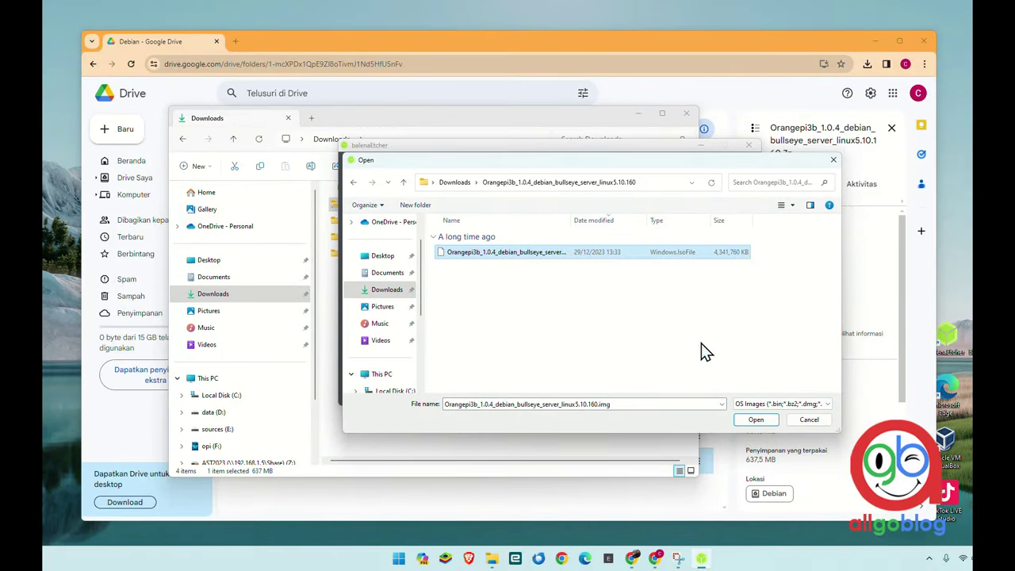
pyautogui.click(757, 420)
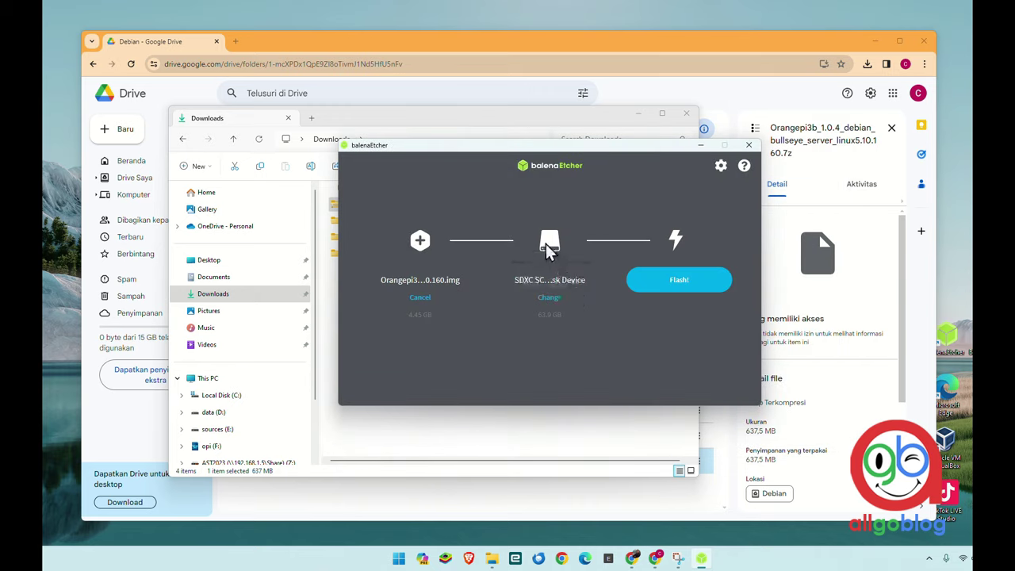
# Select the SDXC SCSI Disk Device at F:\ as the target and flash the image to it.
pyautogui.click(547, 297)
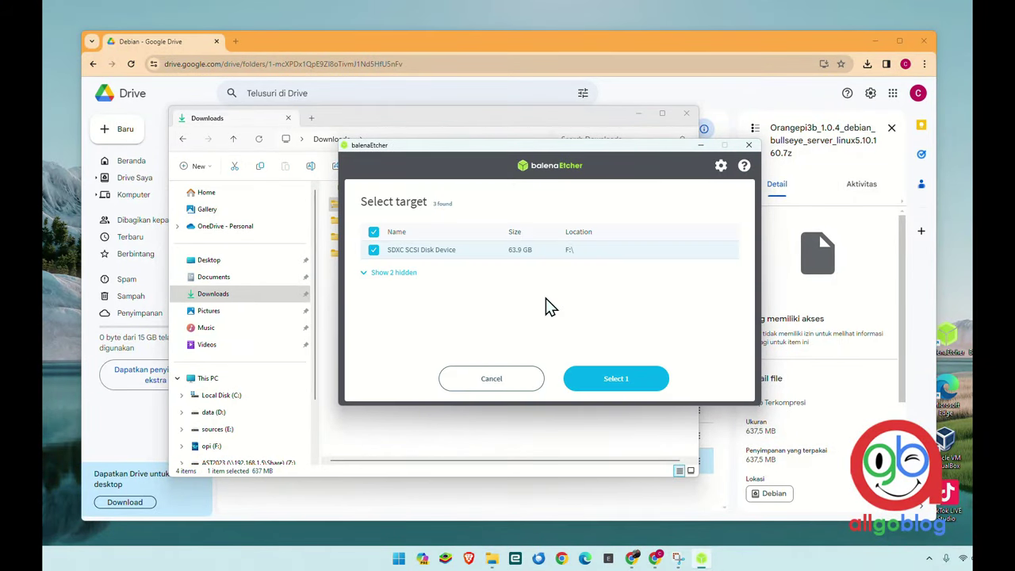
pyautogui.click(581, 386)
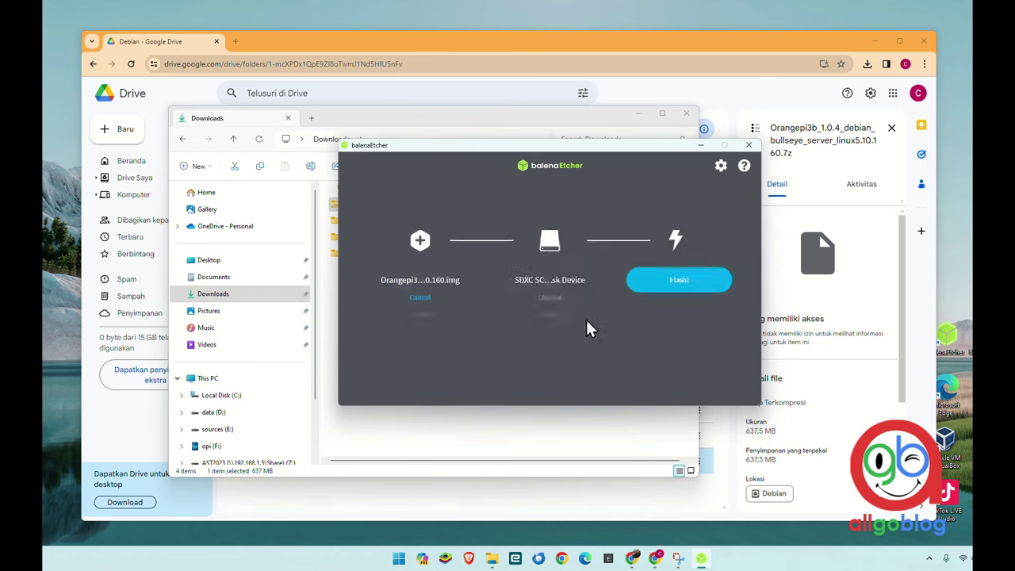
pyautogui.click(651, 282)
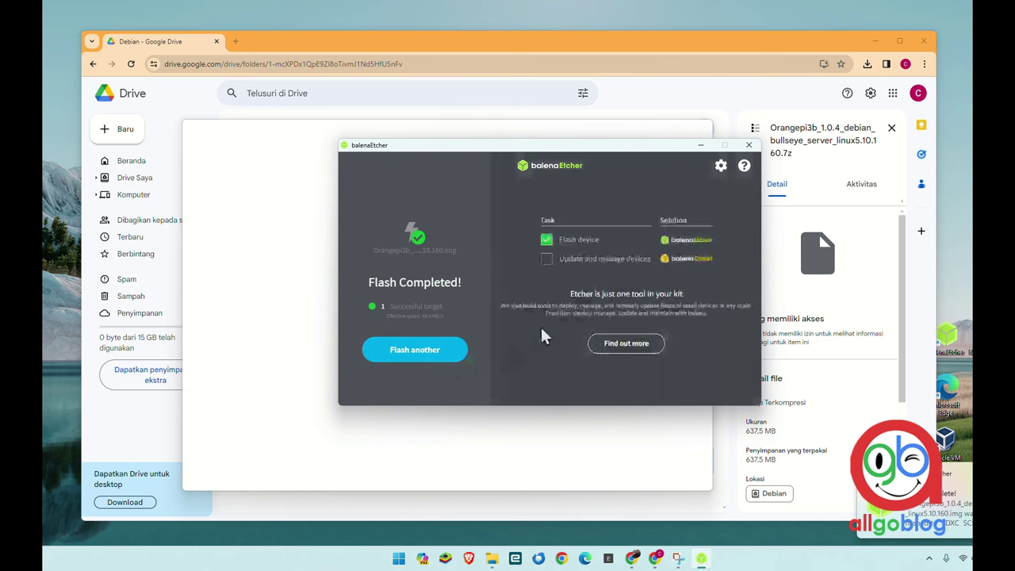
# Close balenaEtcher and the file explorer window, and safely eject the SD card.
pyautogui.click(750, 147)
pyautogui.click(683, 300)
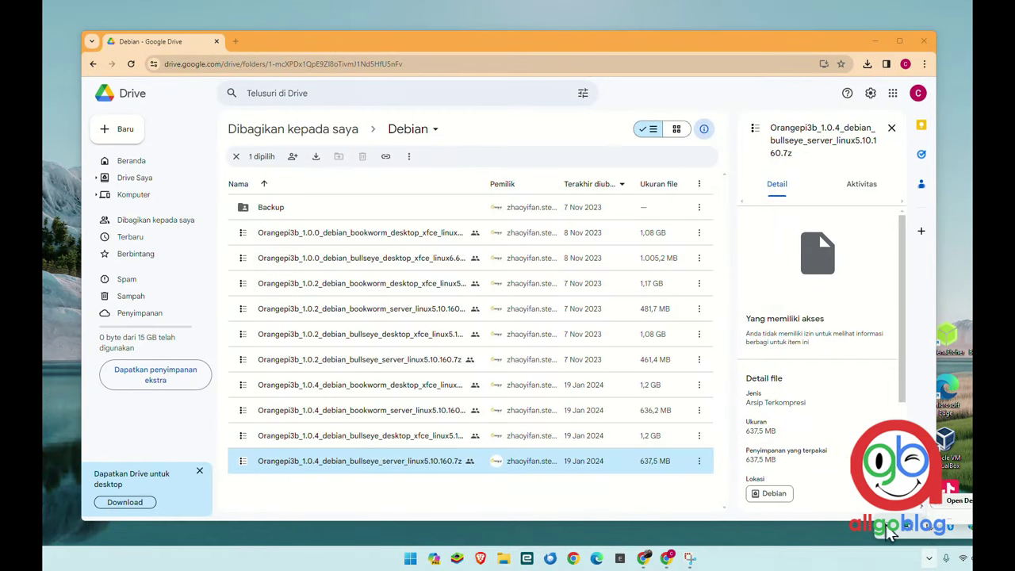
pyautogui.click(666, 512)
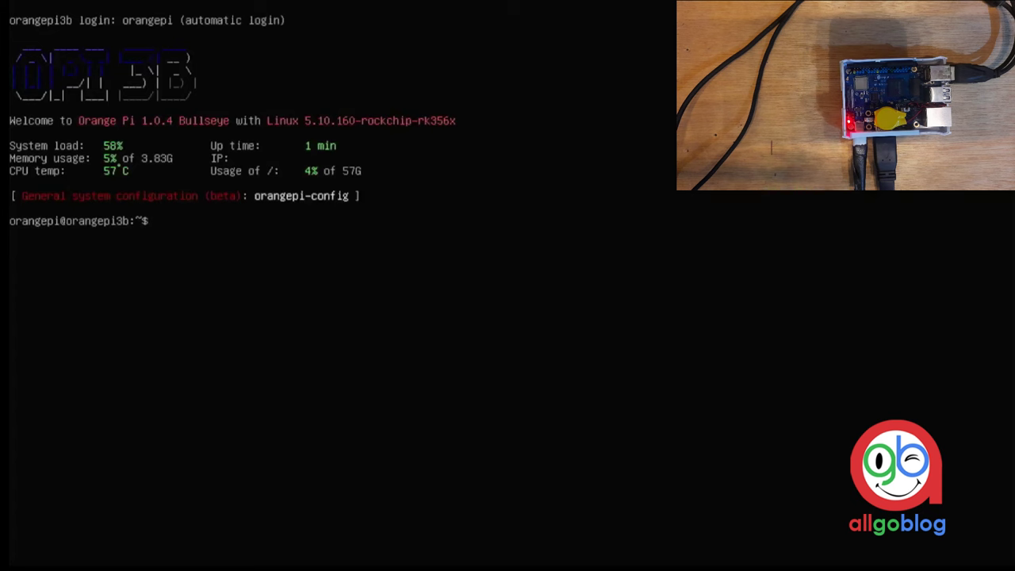
# Switch to the root account on the Orange Pi with su and enter the root password.
pyautogui.write('su')
pyautogui.press('Return')
pyautogui.press('Return')
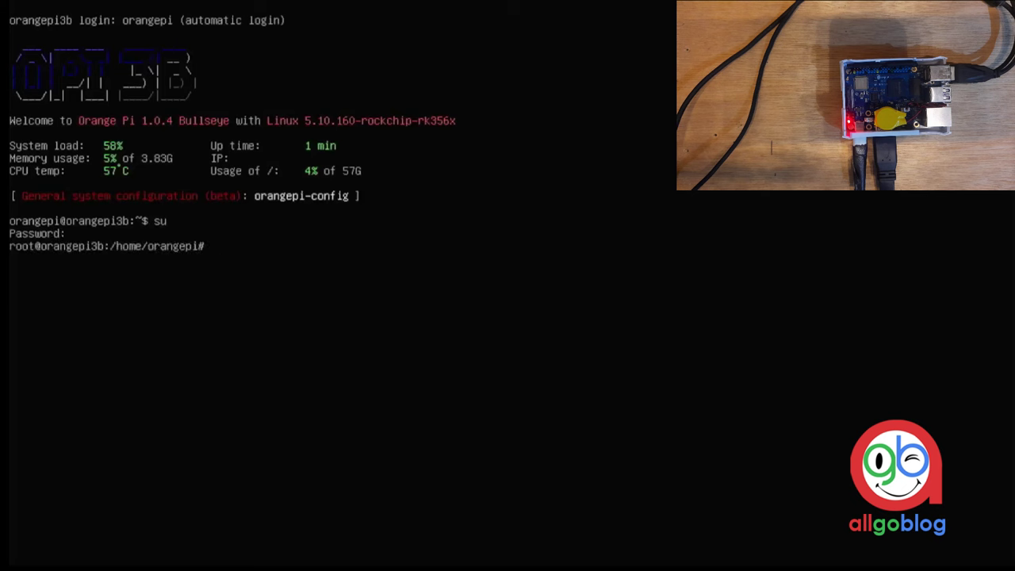
# Run sudo orangepi-config and continue into the configuration utility without an internet connection.
pyautogui.write('sudo orangepi-config')
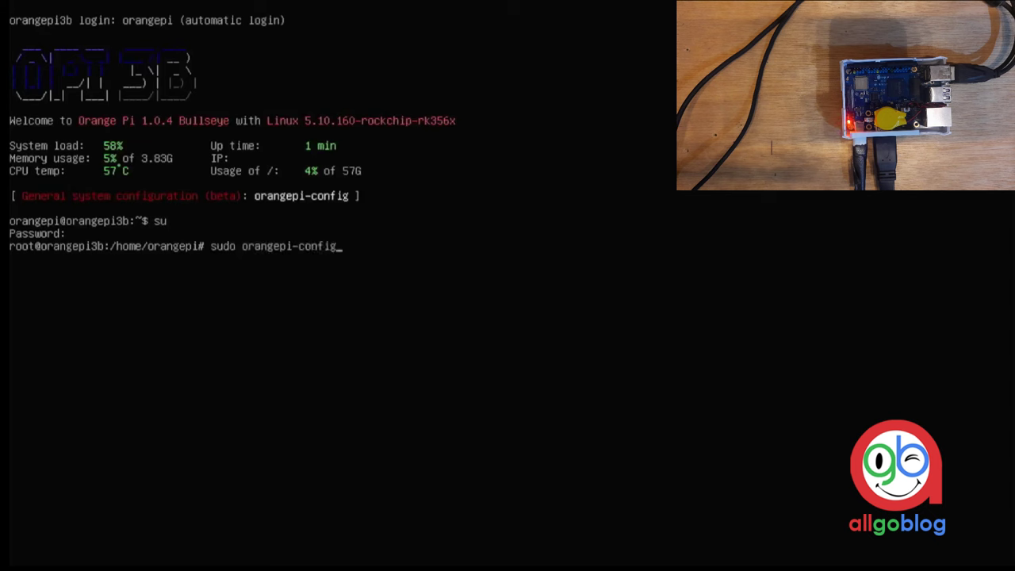
pyautogui.press('Return')
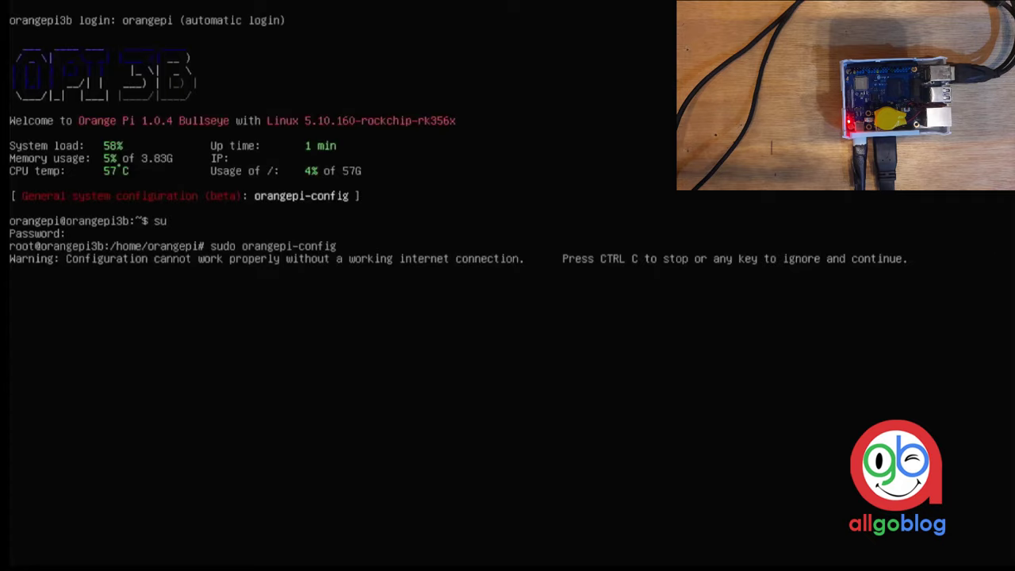
pyautogui.press('Return')
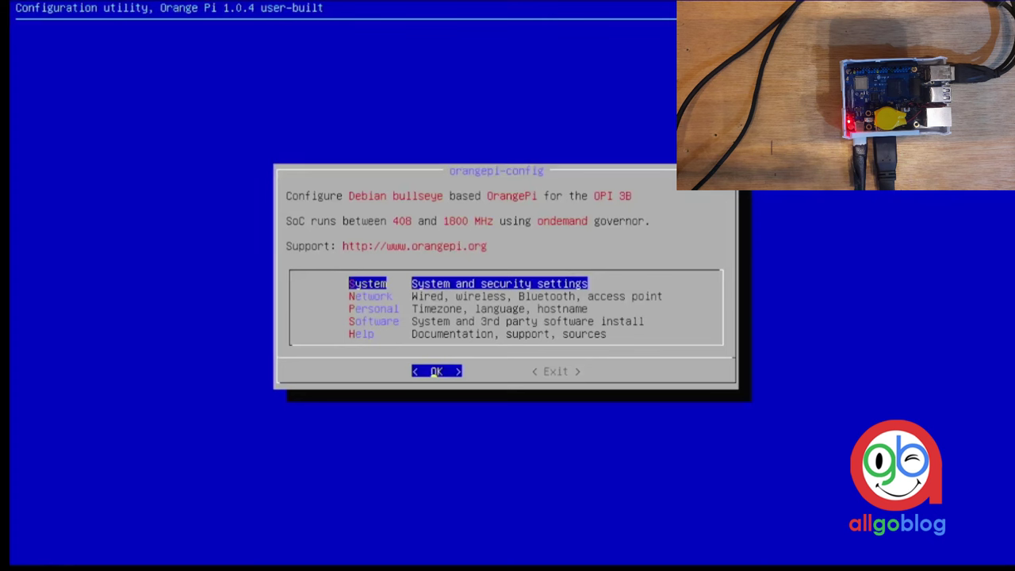
# Open the WiFi option for managing wireless networking within the Network settings.
pyautogui.press('Down')
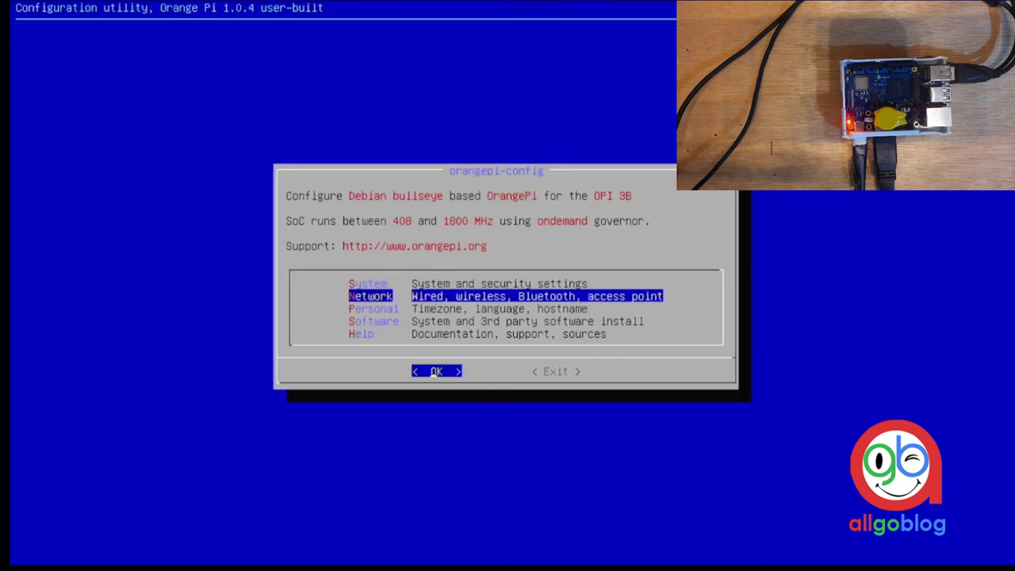
pyautogui.press('Return')
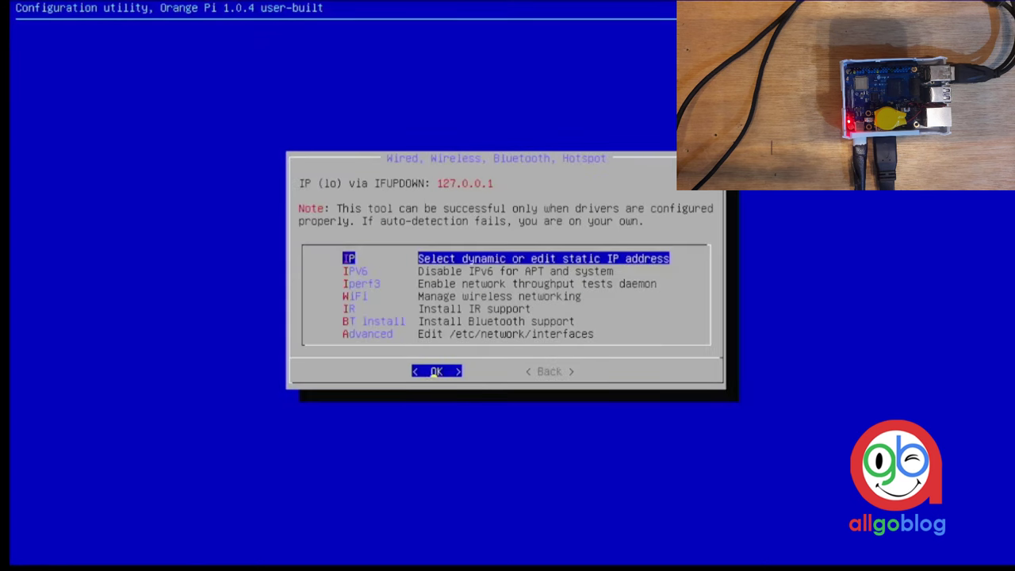
pyautogui.press('Down')
pyautogui.press('Down')
pyautogui.press('Down')
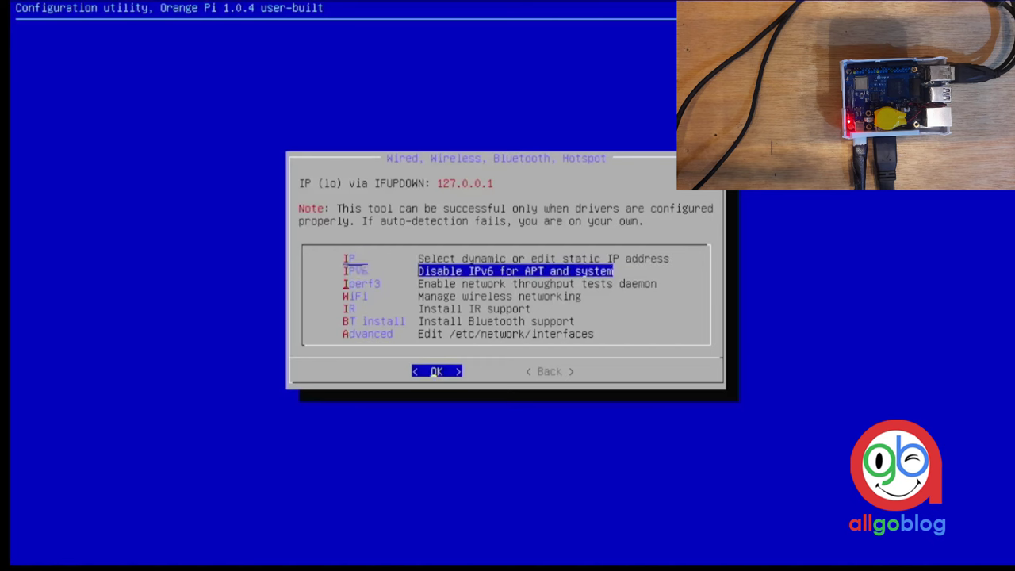
pyautogui.press('Return')
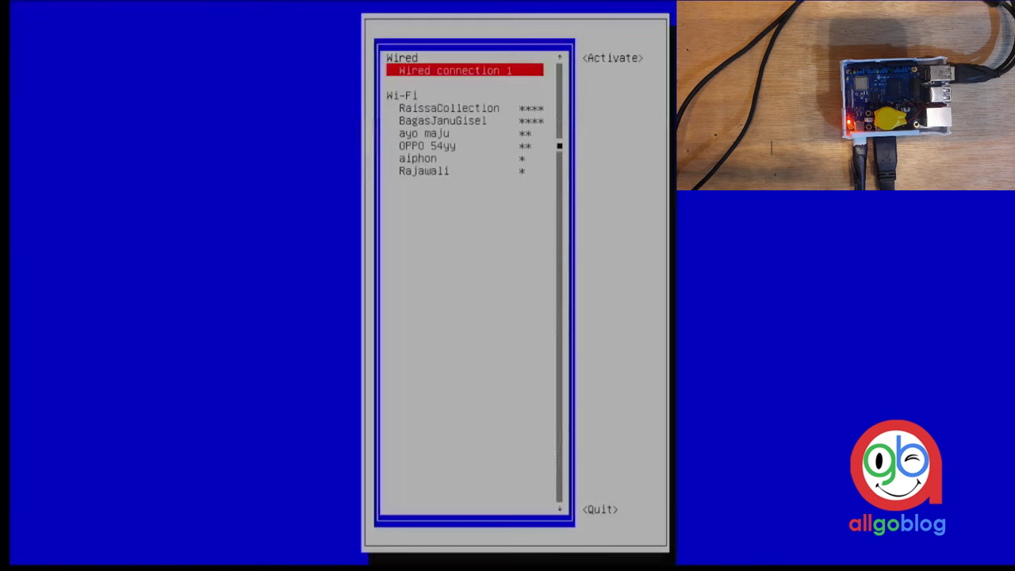
pyautogui.press('Down')
pyautogui.press('Down')
pyautogui.press('Up')
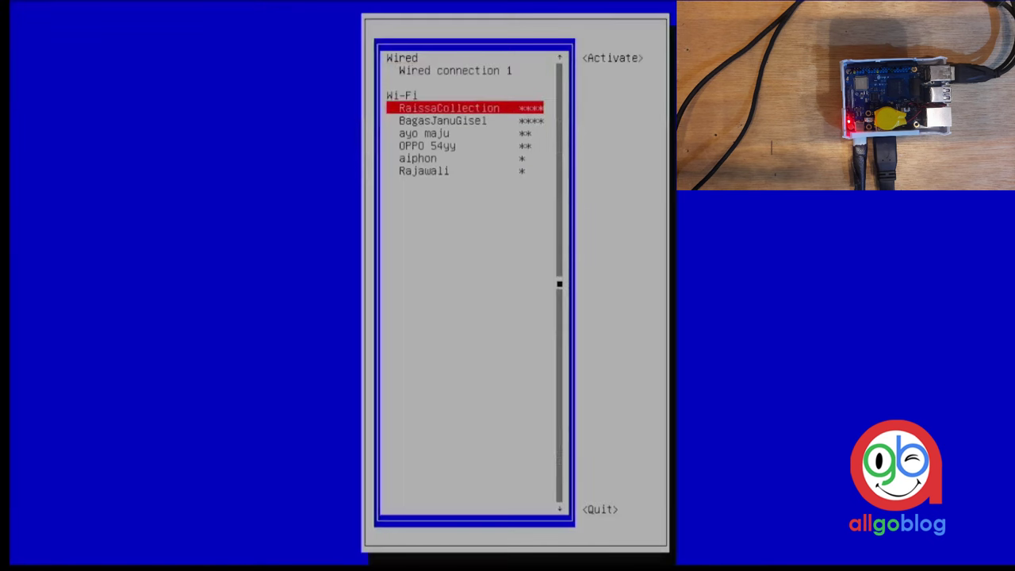
pyautogui.press('Return')
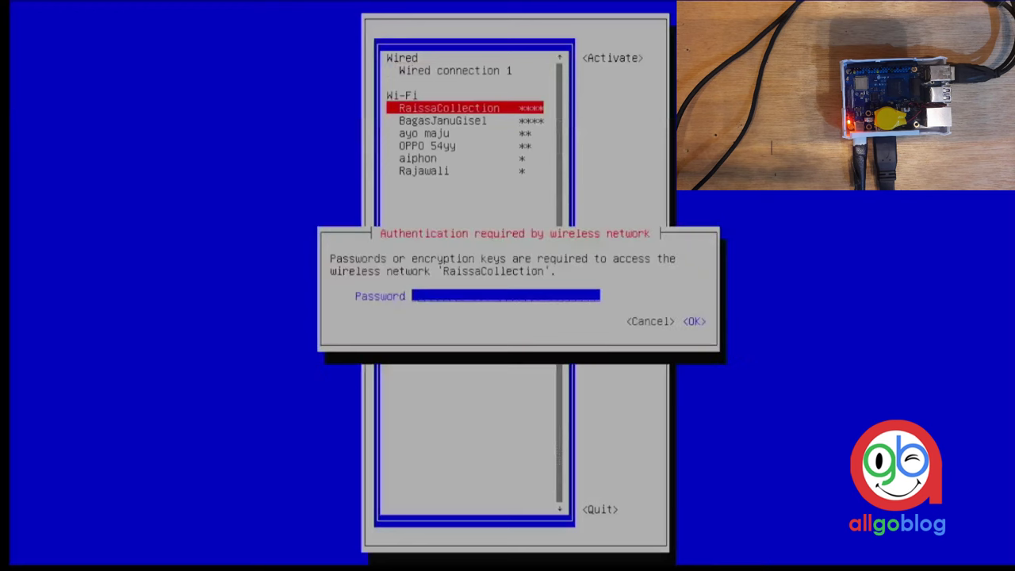
pyautogui.press('Escape')
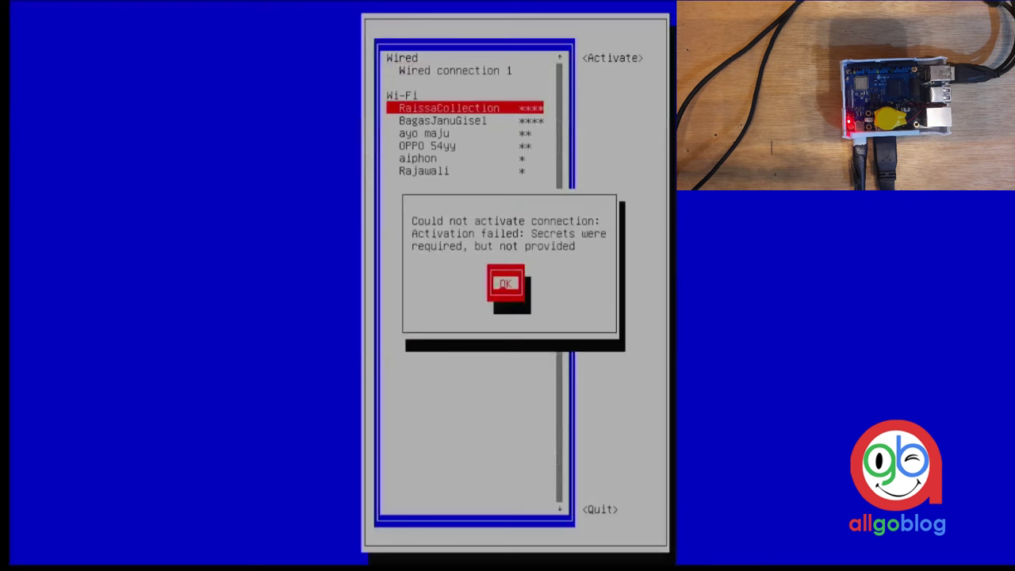
pyautogui.press('Return')
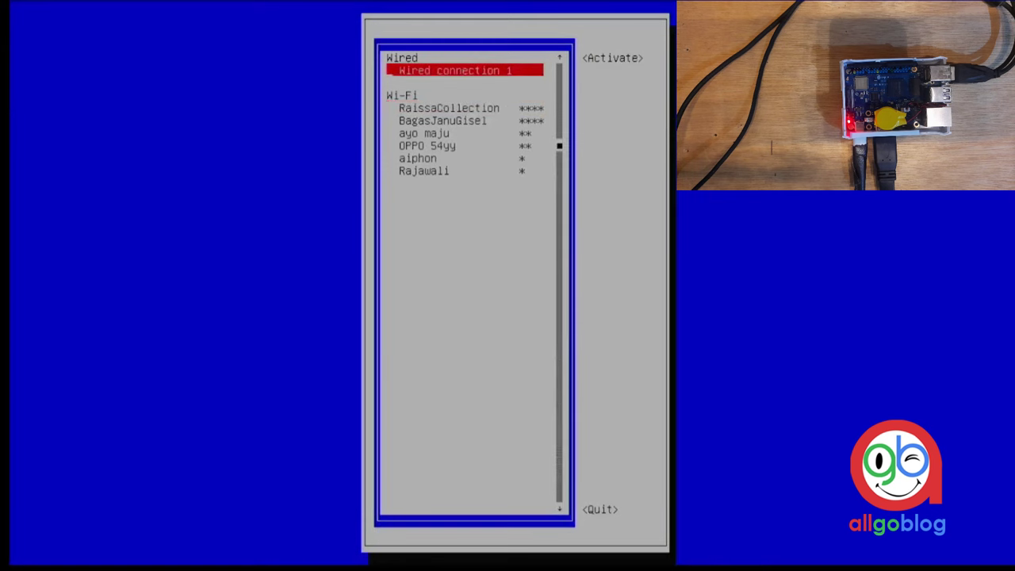
# Activate the second Wi-Fi network in the list and enter its wireless password.
pyautogui.press('Down')
pyautogui.press('Down')
pyautogui.press('Return')
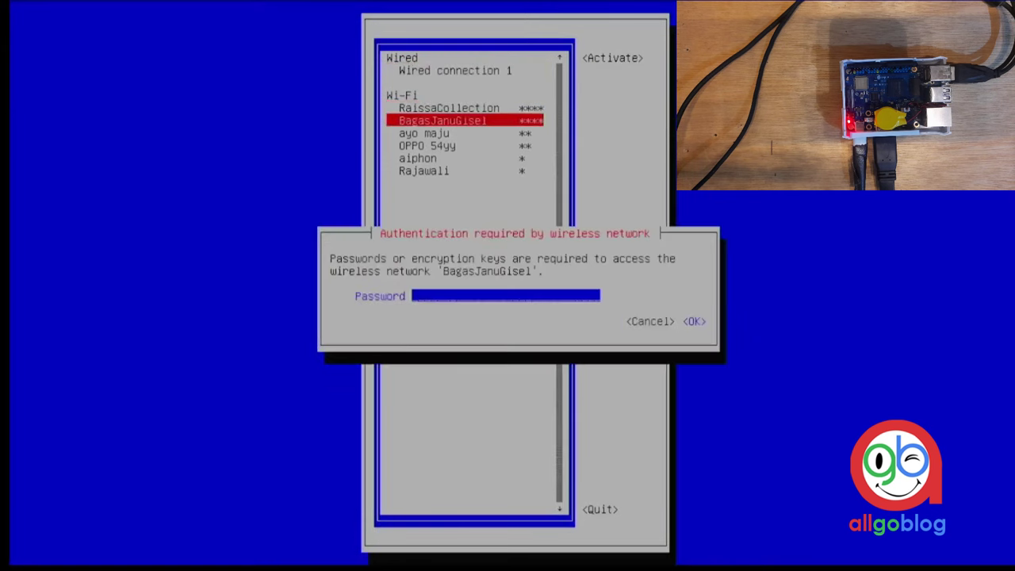
pyautogui.write('*********')
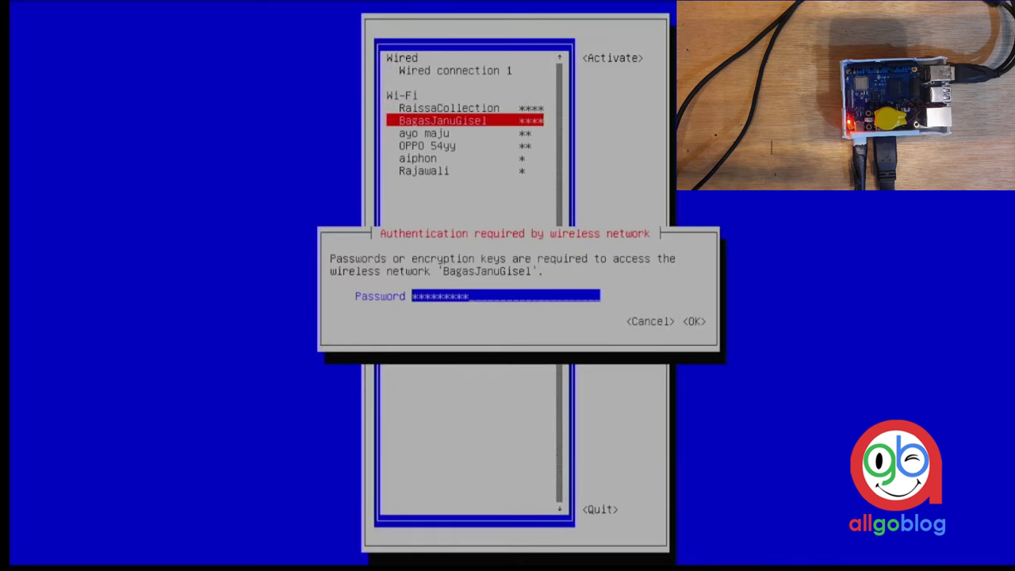
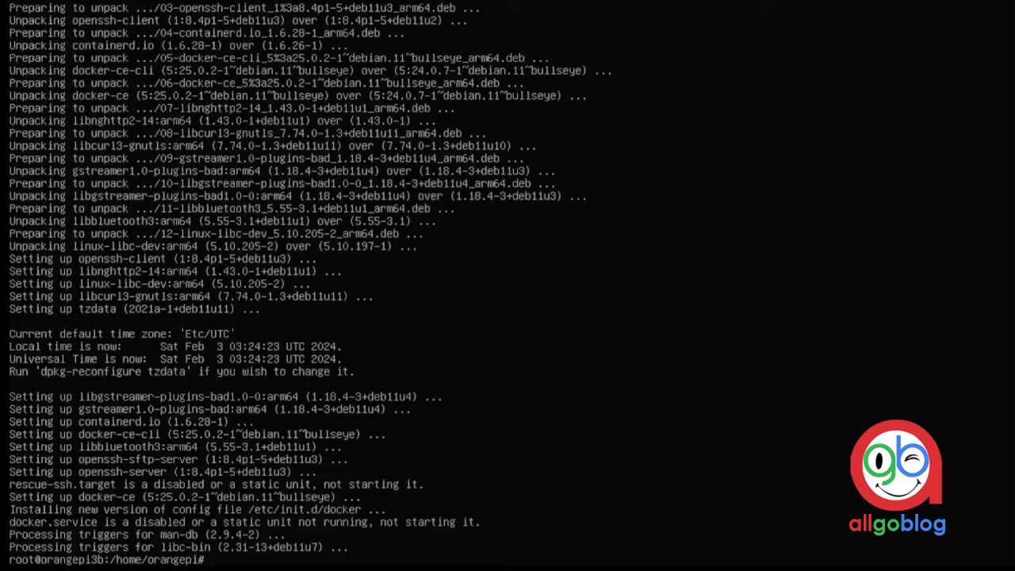
pyautogui.write('sudo')
pyautogui.write('wget')
pyautogui.write('-qO- https')
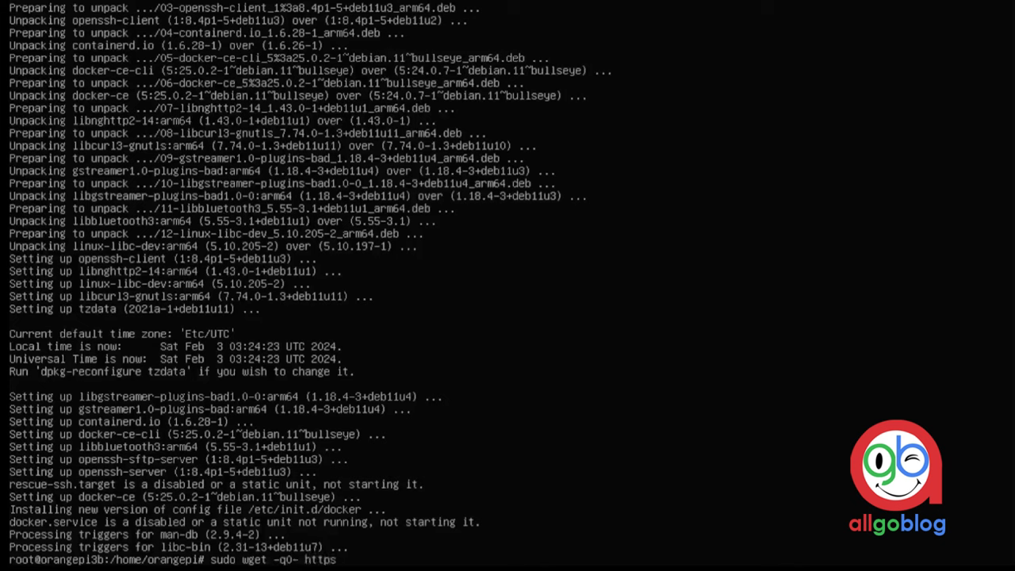
pyautogui.write('://get.casaos.io | sudo')
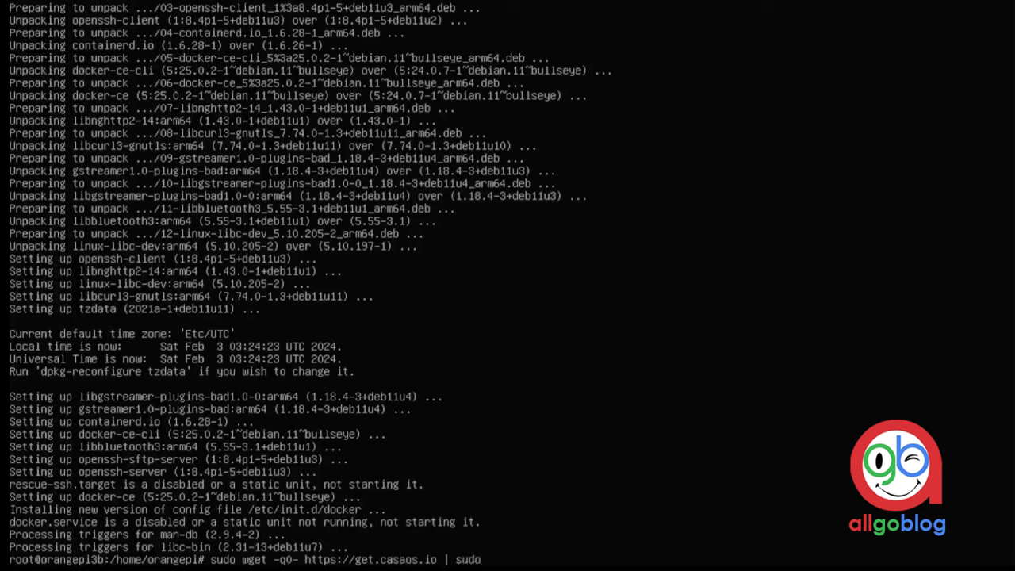
pyautogui.write(' bash')
pyautogui.press('Left')
pyautogui.press('Left')
pyautogui.press('Left')
pyautogui.press('Left')
pyautogui.press('Left')
pyautogui.press('BackSpace')
pyautogui.press('BackSpace')
pyautogui.press('BackSpace')
pyautogui.press('BackSpace')
pyautogui.press('BackSpace')
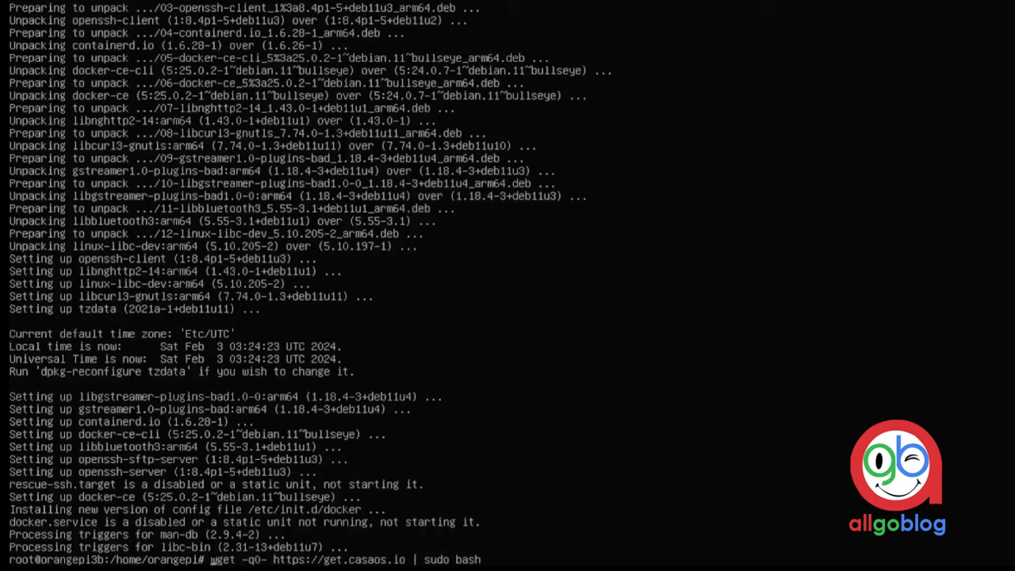
pyautogui.press('Return')
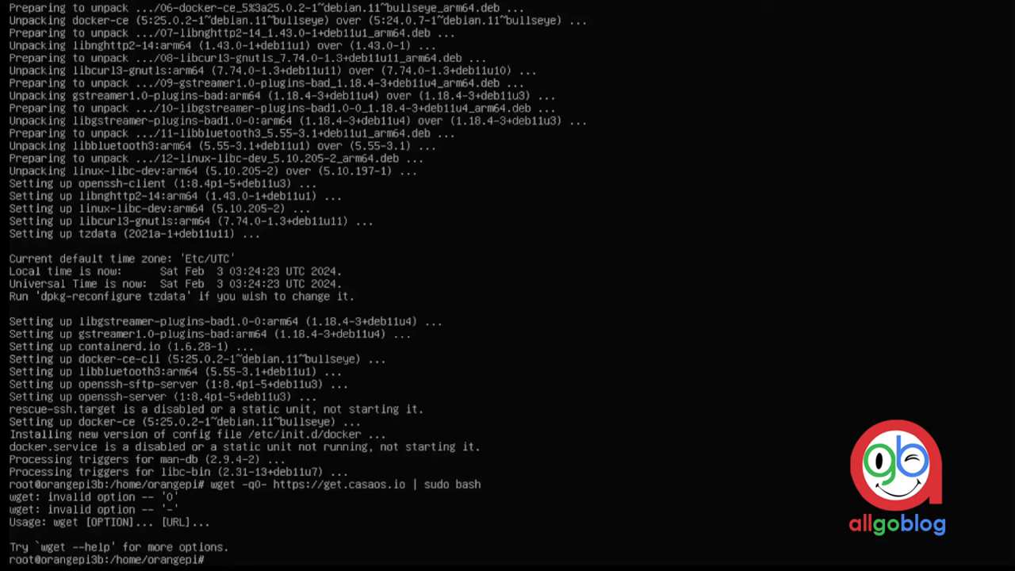
# Recall the install command, replace the zero in the wget option with a capital O (-qO-), and run it again.
pyautogui.press('Up')
pyautogui.press('Left')
pyautogui.press('Left')
pyautogui.press('Left')
pyautogui.press('Left')
pyautogui.press('Left')
pyautogui.press('Left')
pyautogui.press('Left')
pyautogui.press('Left')
pyautogui.press('Left')
pyautogui.press('Left')
pyautogui.press('Left')
pyautogui.press('Left')
pyautogui.press('Left')
pyautogui.press('Left')
pyautogui.press('Left')
pyautogui.press('Left')
pyautogui.press('Left')
pyautogui.press('Left')
pyautogui.press('Left')
pyautogui.press('Left')
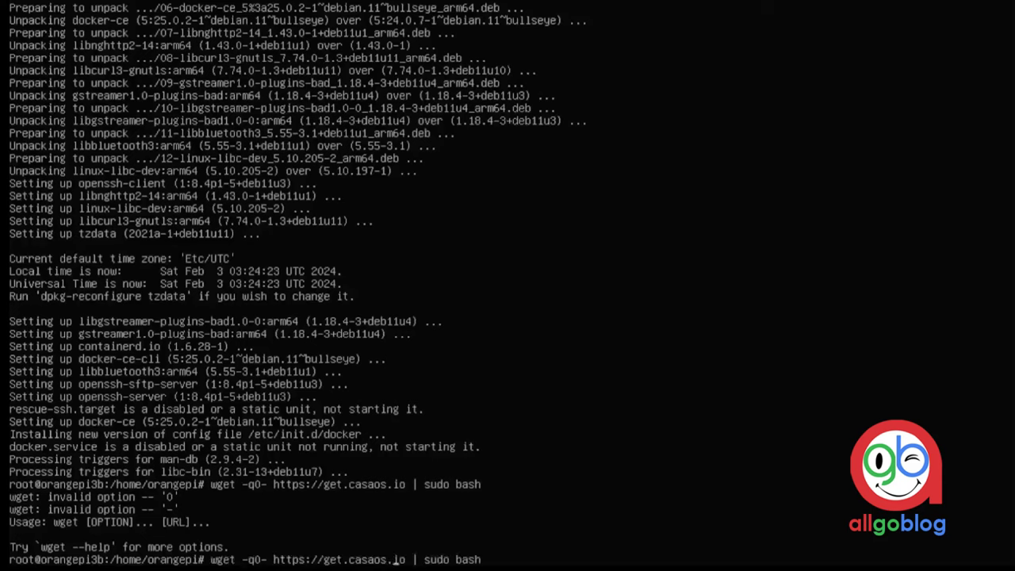
pyautogui.press('Left')
pyautogui.press('Left')
pyautogui.press('BackSpace')
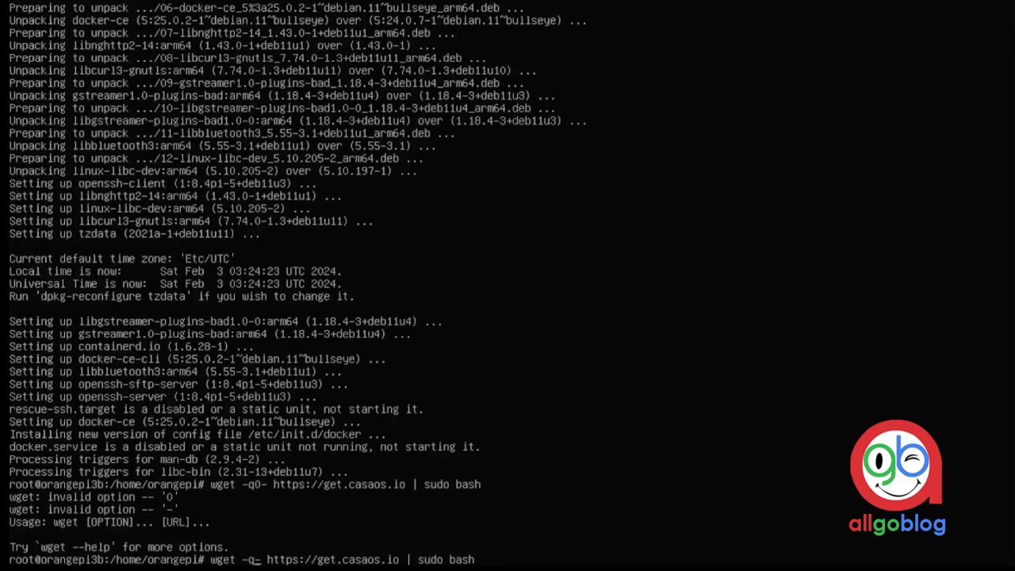
pyautogui.write('O')
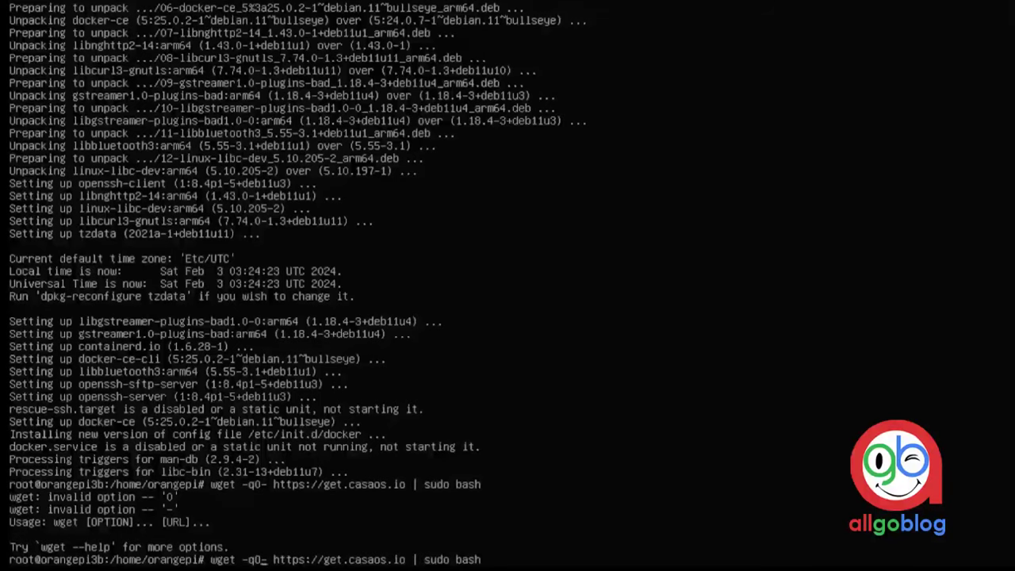
pyautogui.press('Return')
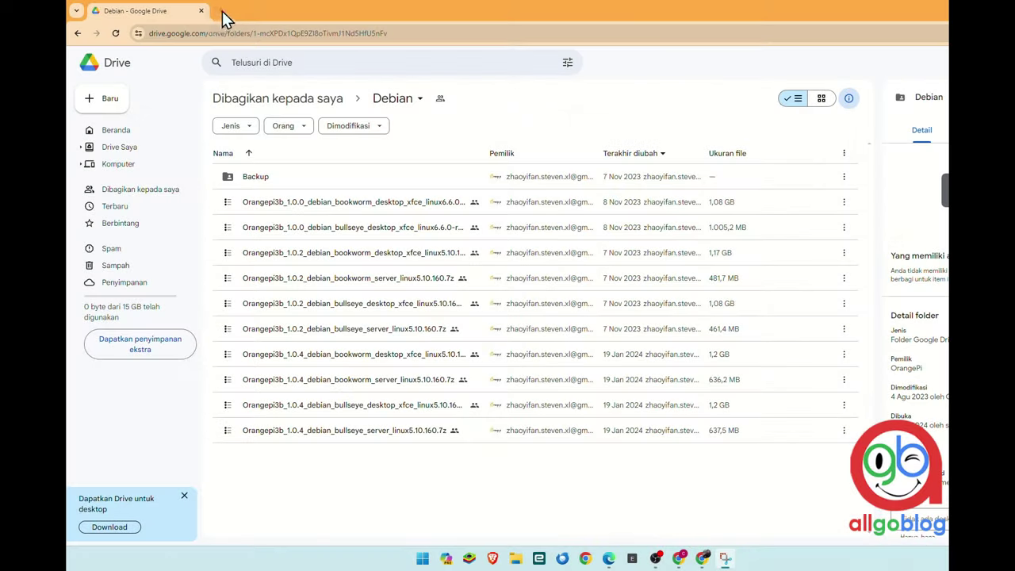
# Switch to the Chrome browser on the PC and open 177.177.77.77 in a new tab.
pyautogui.click(223, 16)
pyautogui.click(231, 32)
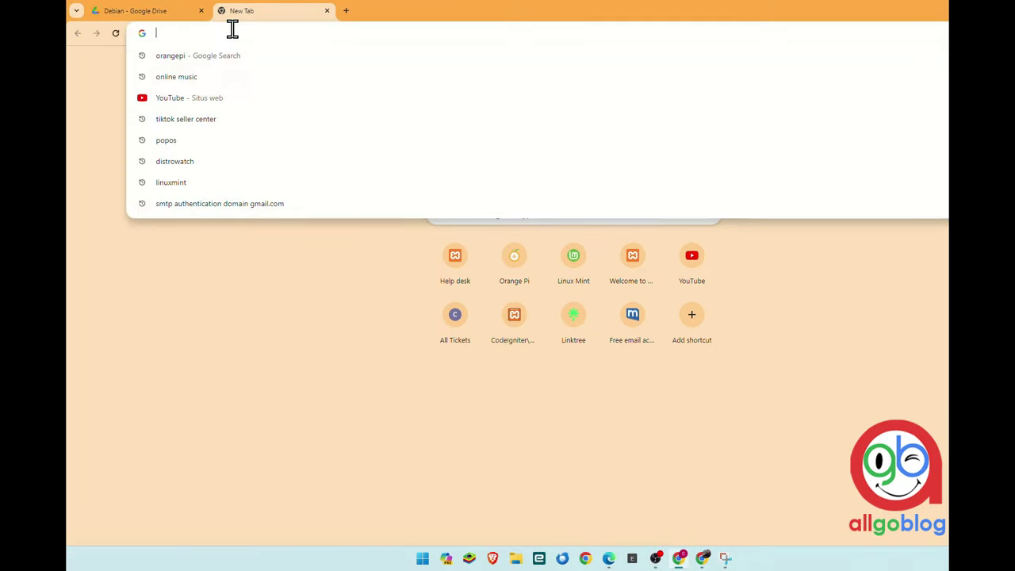
pyautogui.write('177')
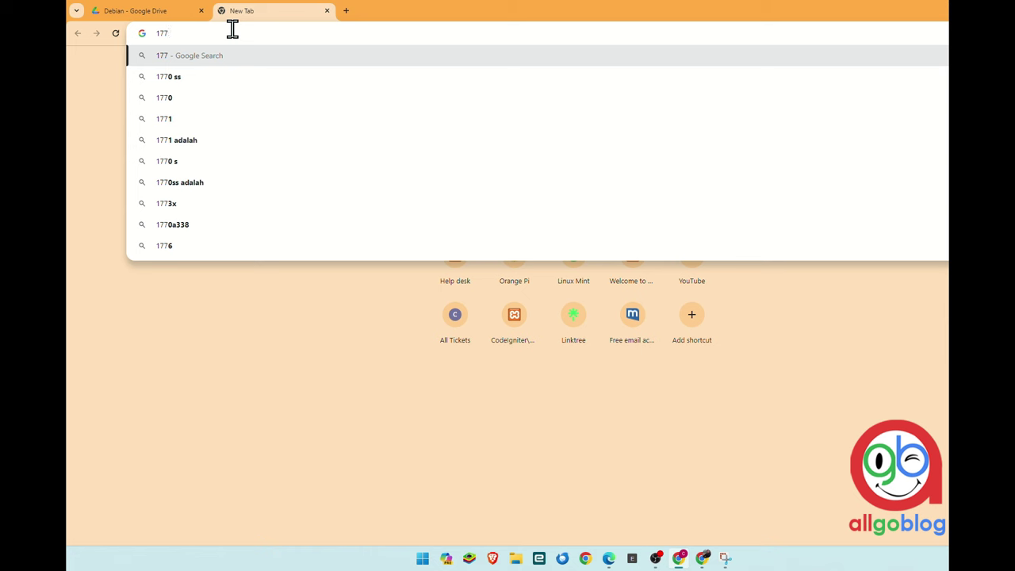
pyautogui.write('.177.')
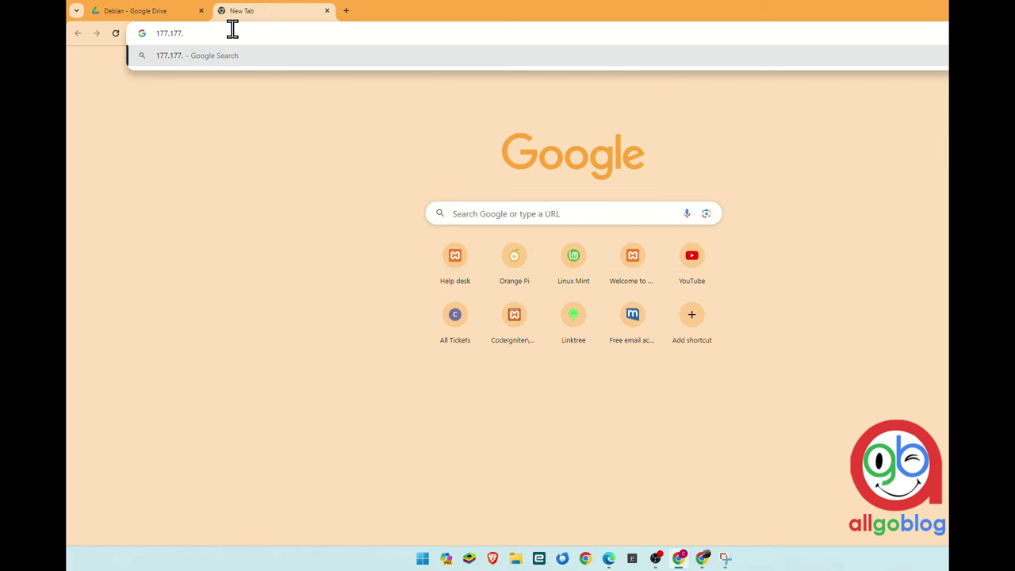
pyautogui.write('77.77')
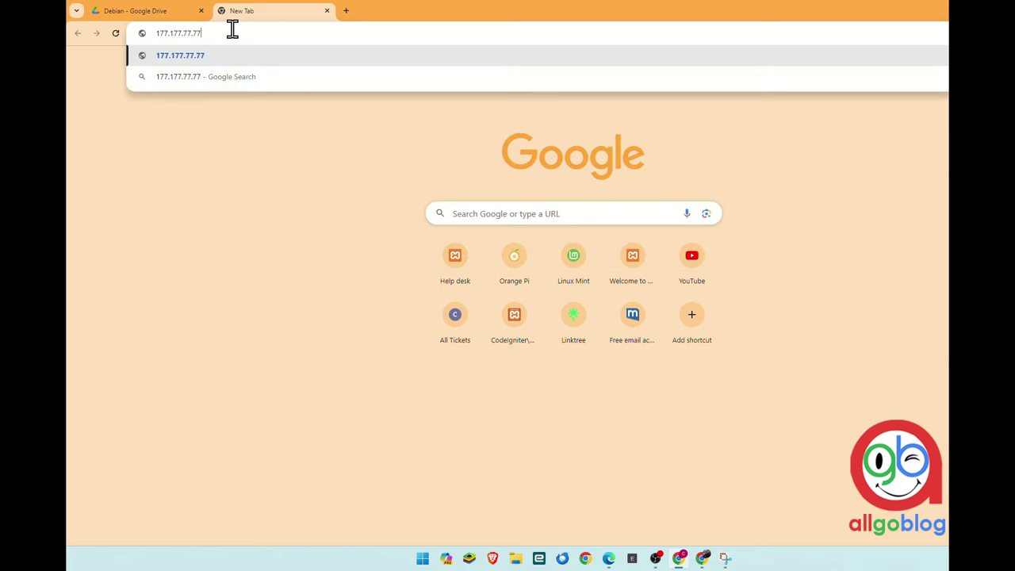
pyautogui.press('Return')
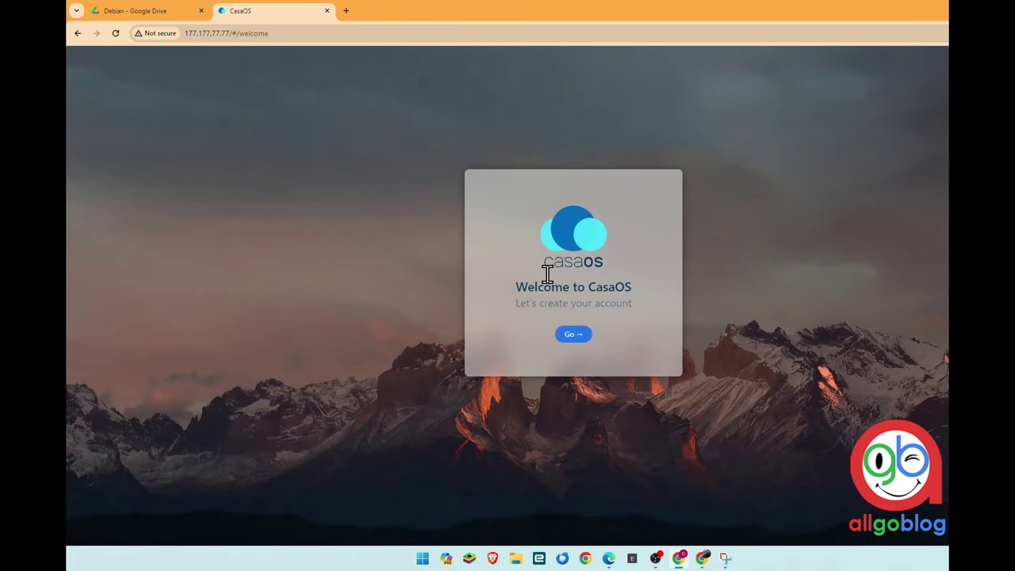
# Create the CasaOS account with username orangepi and a confirmed password, and save the login in the browser.
pyautogui.click(569, 336)
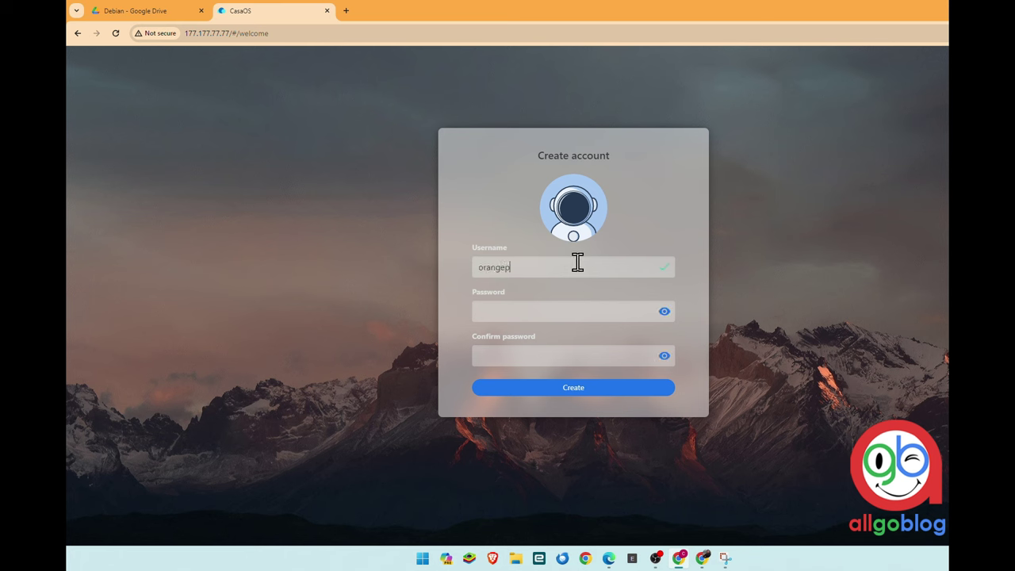
pyautogui.press('Tab')
pyautogui.write('******')
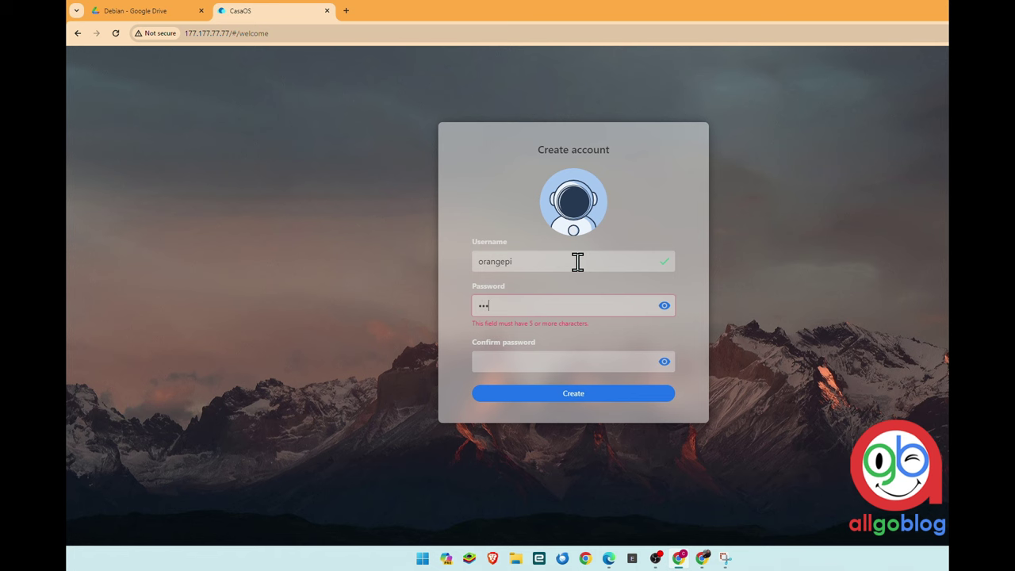
pyautogui.write('*')
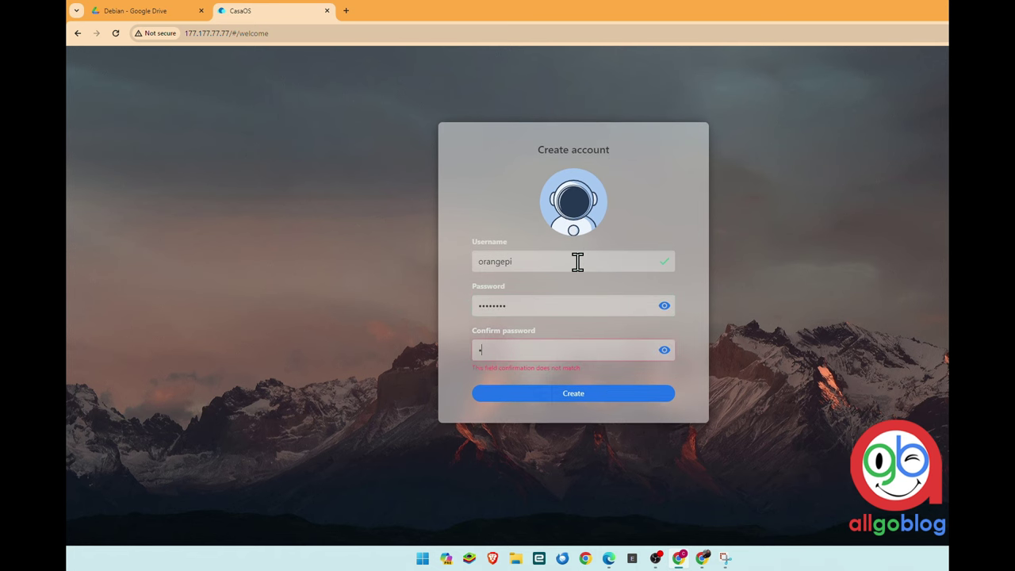
pyautogui.write('*******')
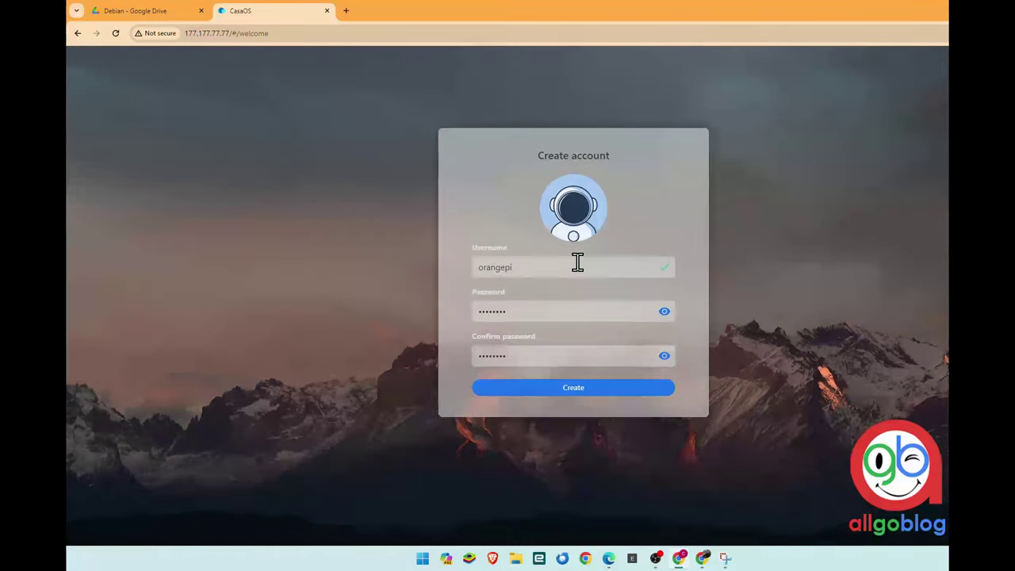
pyautogui.click(603, 390)
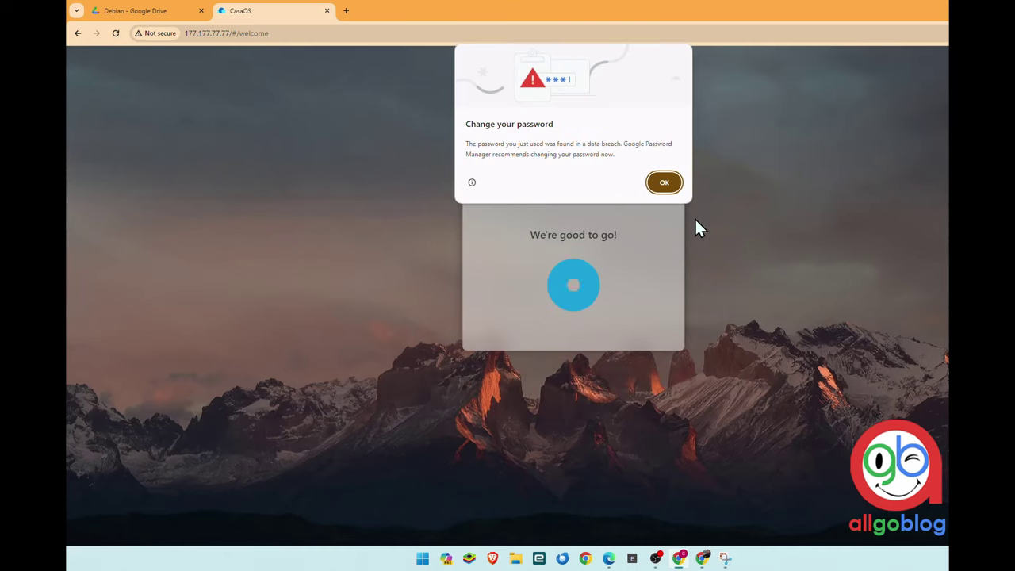
pyautogui.click(673, 187)
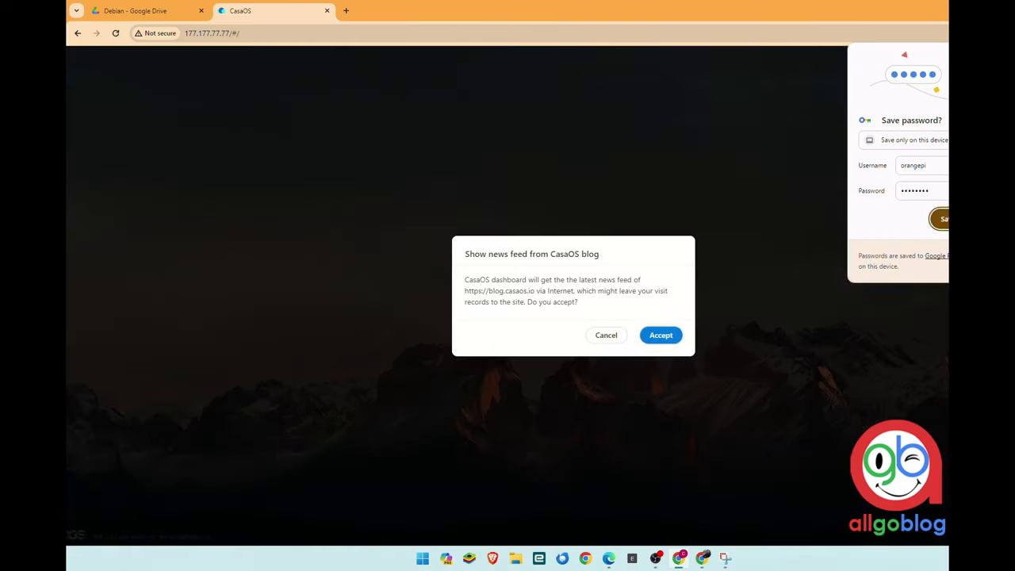
pyautogui.click(940, 219)
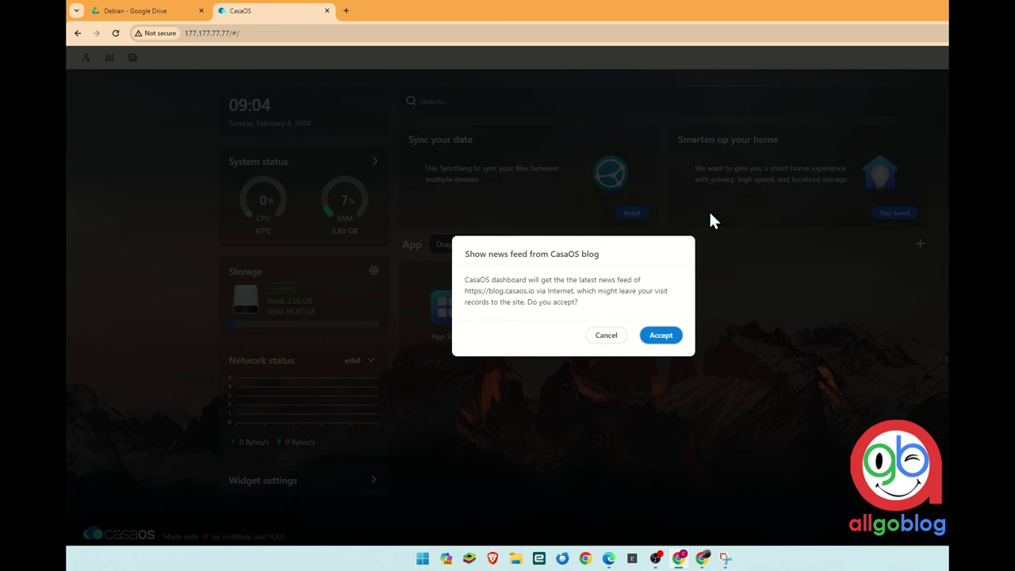
# Read the CasaOS blog news feed notice and accept showing the feed on the dashboard.
pyautogui.moveTo(478, 254); pyautogui.dragTo(639, 317)
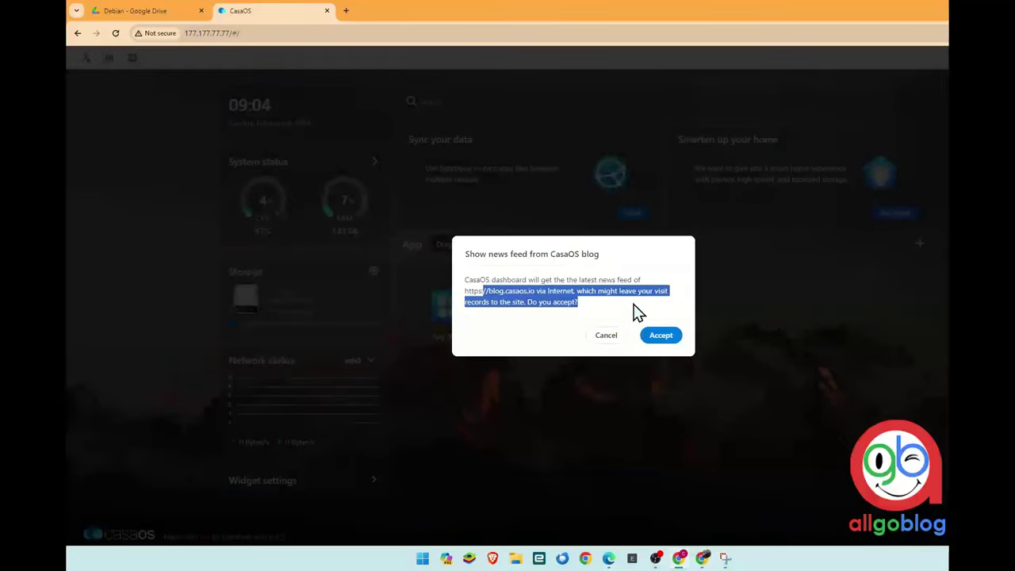
pyautogui.click(637, 313)
pyautogui.click(662, 339)
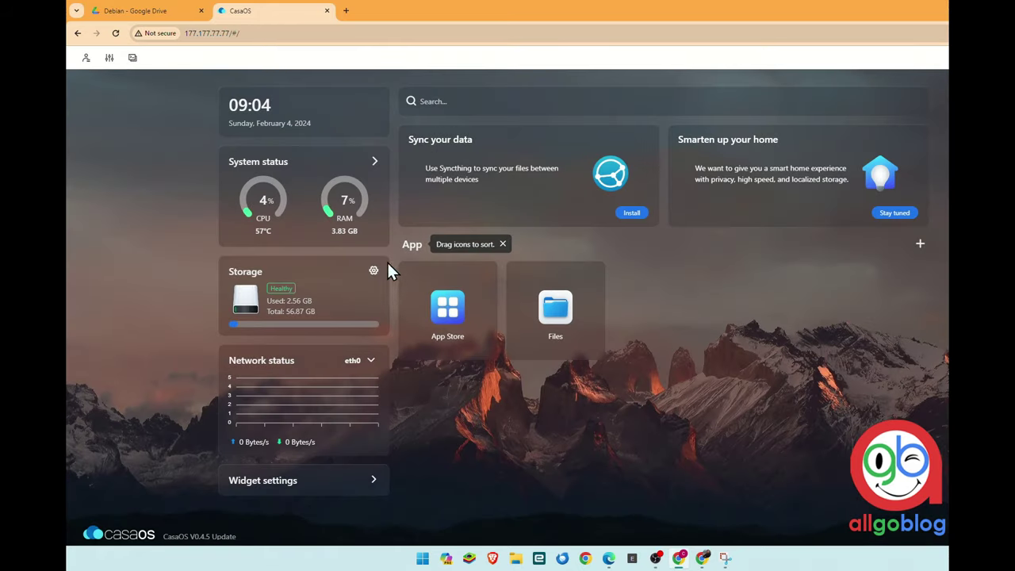
# Examine the dashboard's expanded System status, Storage and Network status widgets and the Widget settings list.
pyautogui.doubleClick(263, 200)
pyautogui.doubleClick(345, 203)
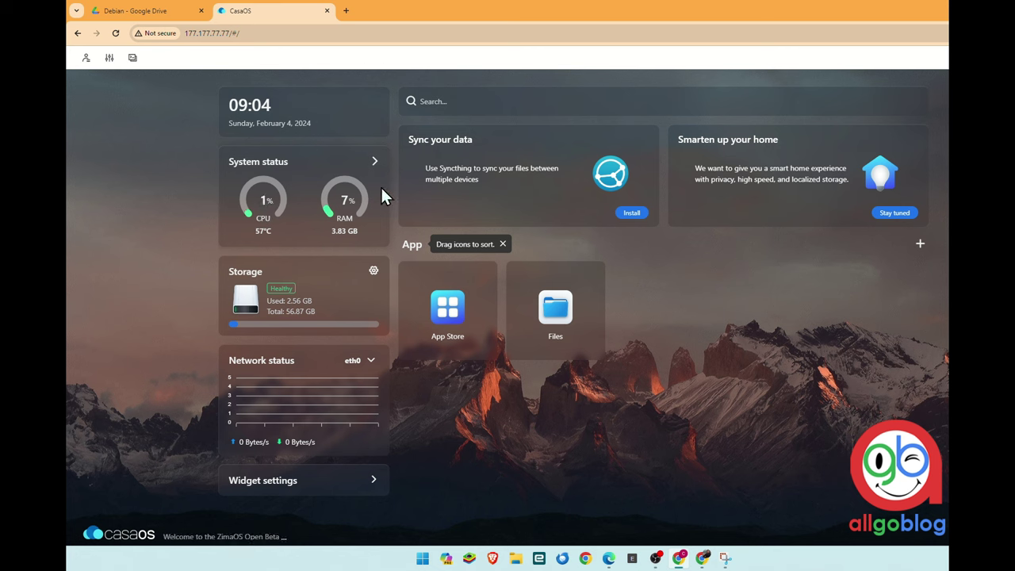
pyautogui.click(375, 164)
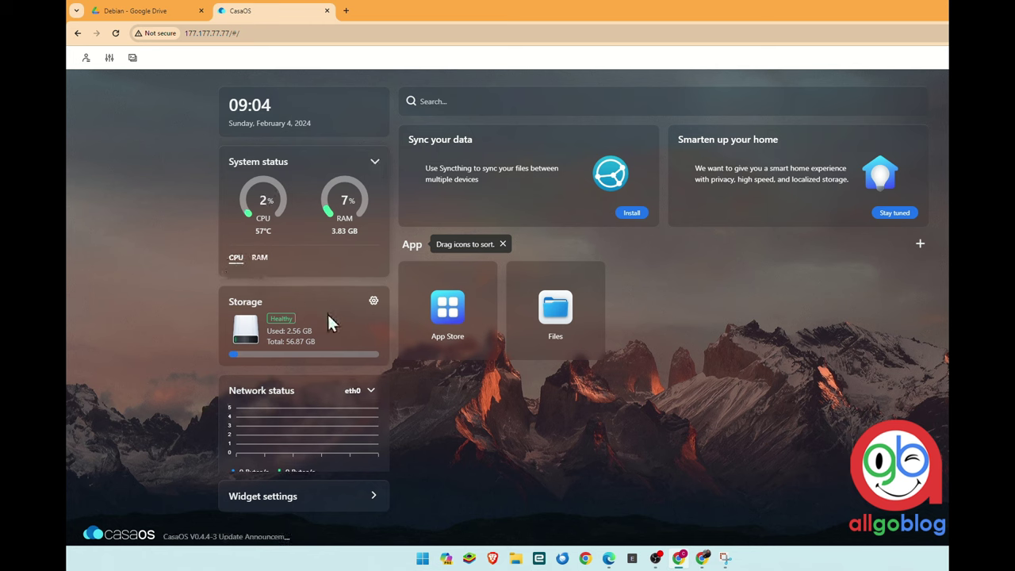
pyautogui.scroll(-1, 345, 319)
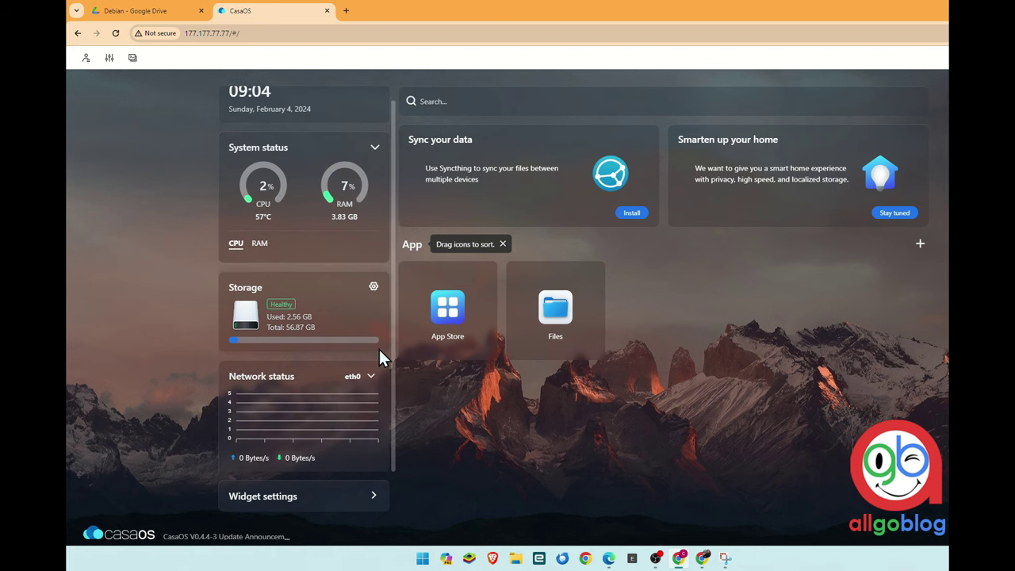
pyautogui.click(373, 503)
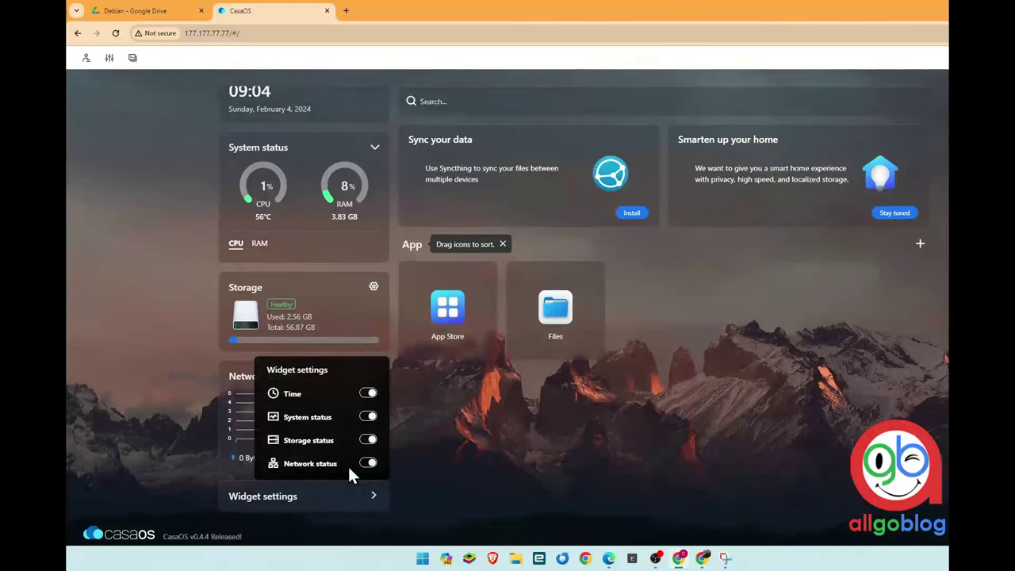
pyautogui.click(457, 448)
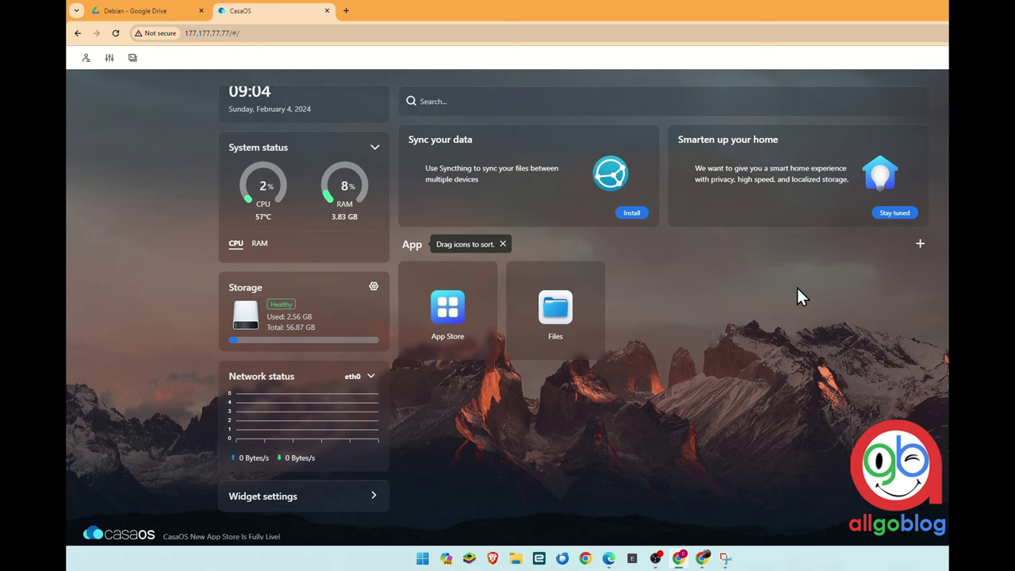
# Open the App Store from the CasaOS dashboard.
pyautogui.click(449, 310)
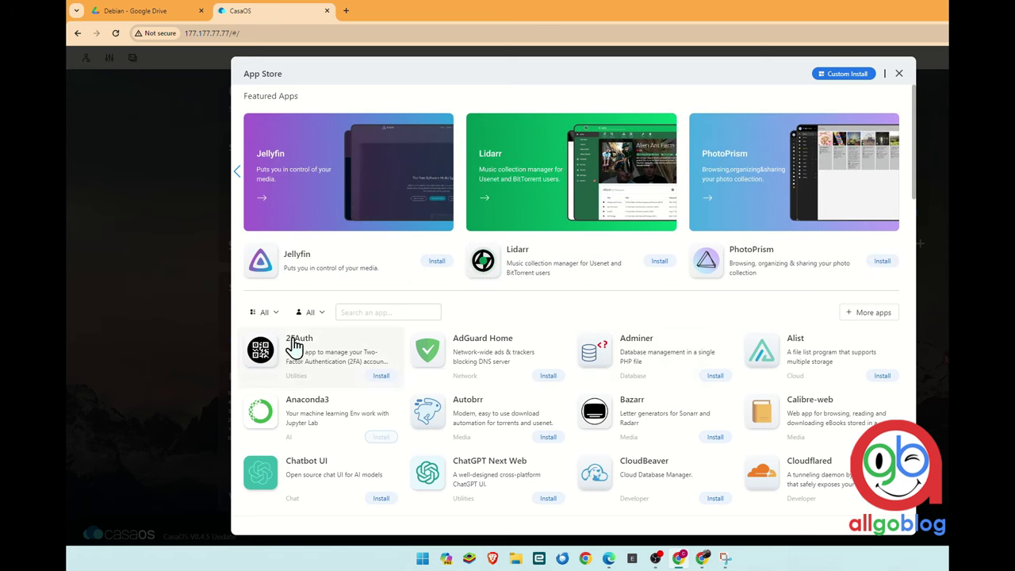
# Examine the full list of apps available in the App Store, from 2FAuth through WireGuard Easy.
pyautogui.scroll(-1, 306, 341)
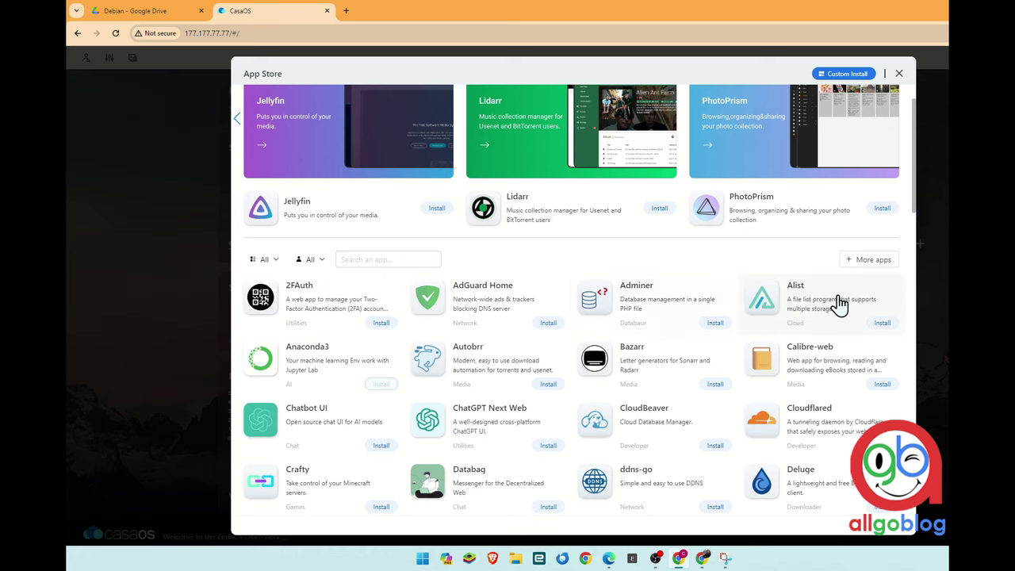
pyautogui.scroll(-2, 840, 304)
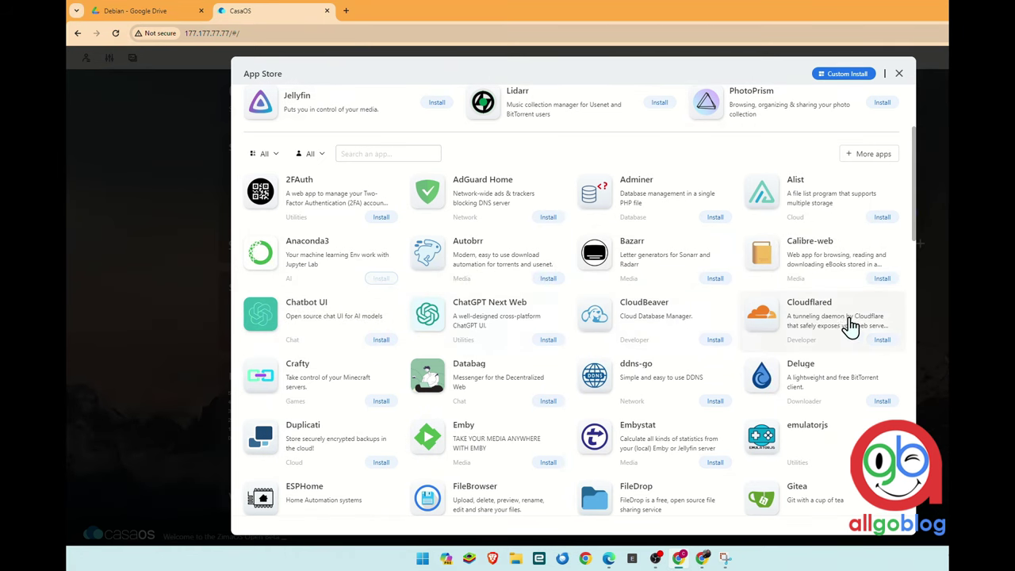
pyautogui.scroll(-2, 851, 325)
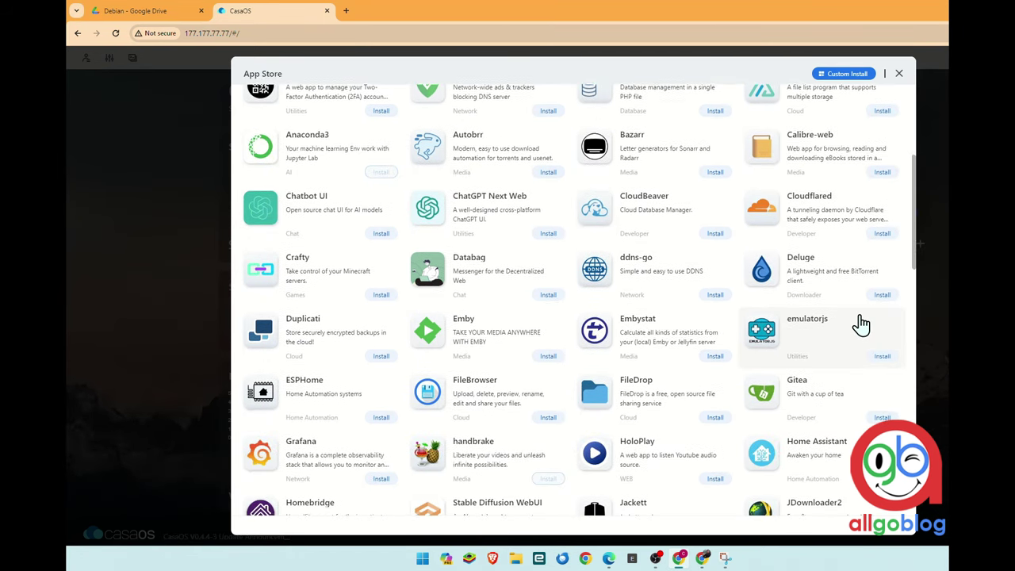
pyautogui.scroll(-1, 861, 324)
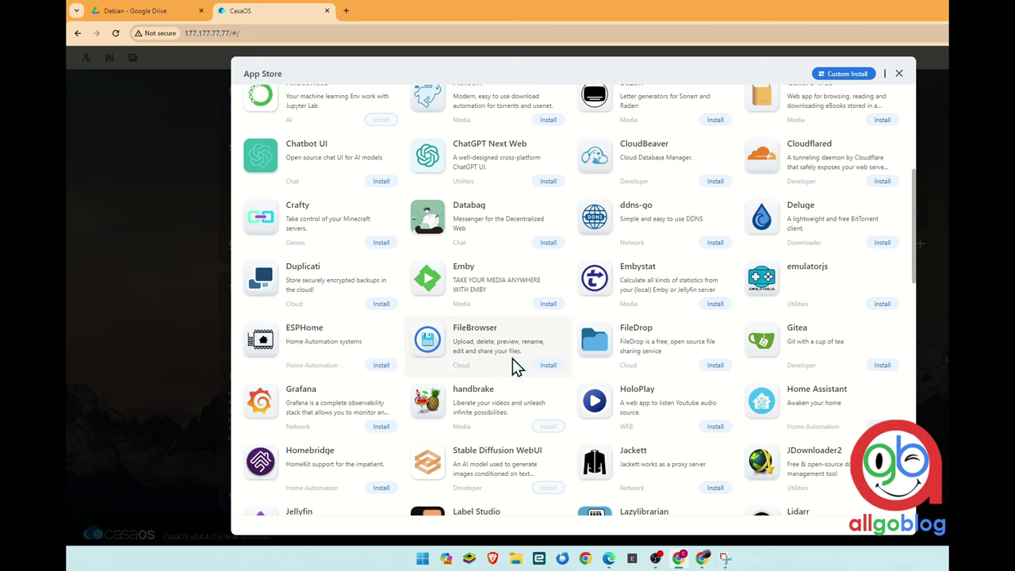
pyautogui.scroll(-5, 883, 348)
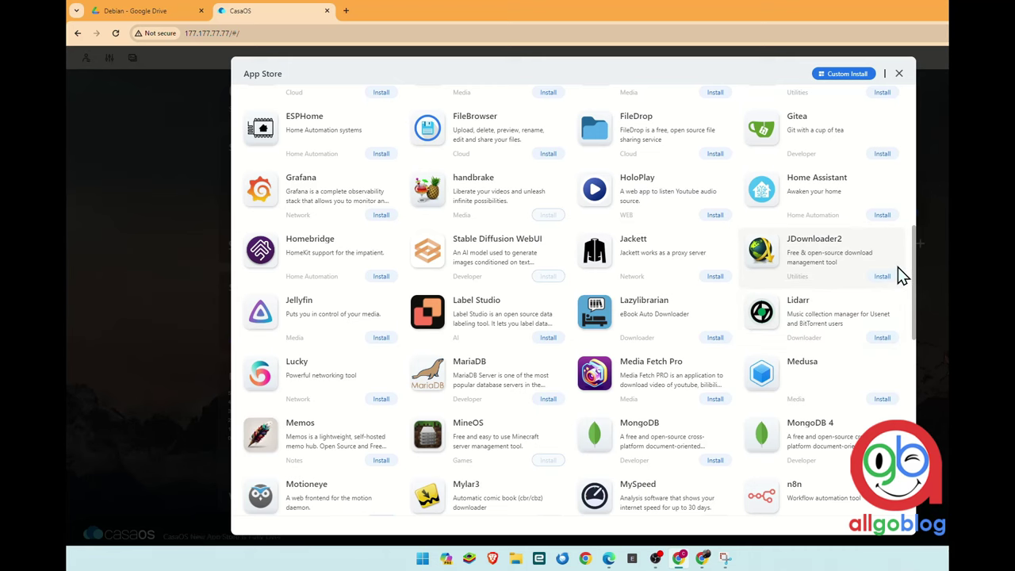
pyautogui.scroll(-4, 900, 269)
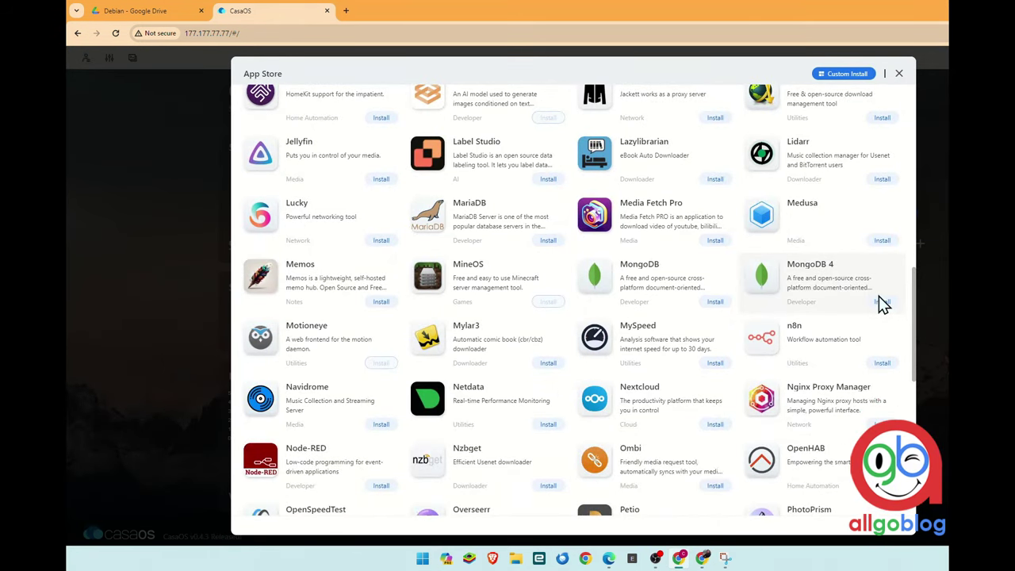
pyautogui.scroll(-1, 910, 339)
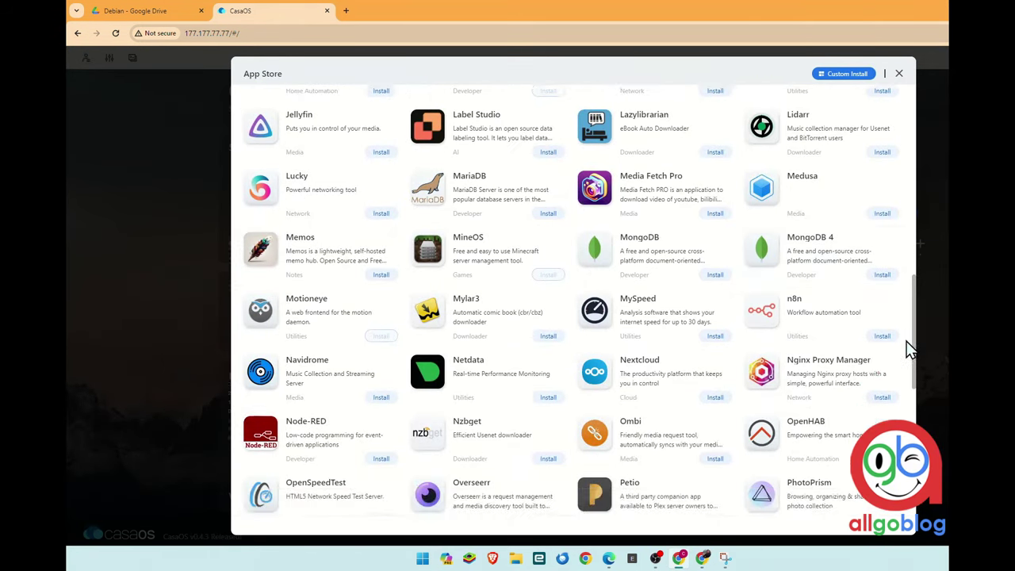
pyautogui.scroll(-1, 907, 341)
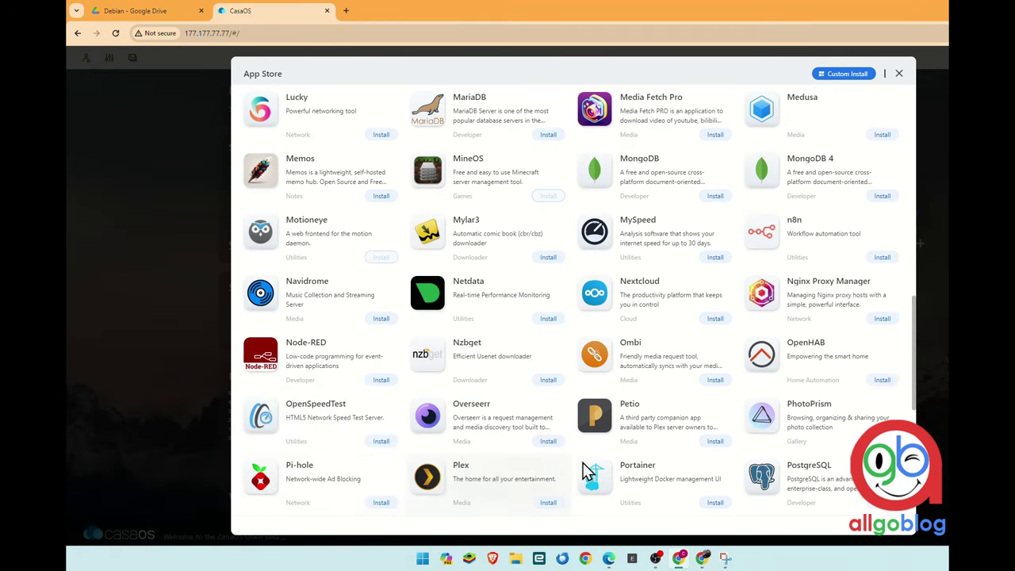
pyautogui.scroll(-3, 816, 471)
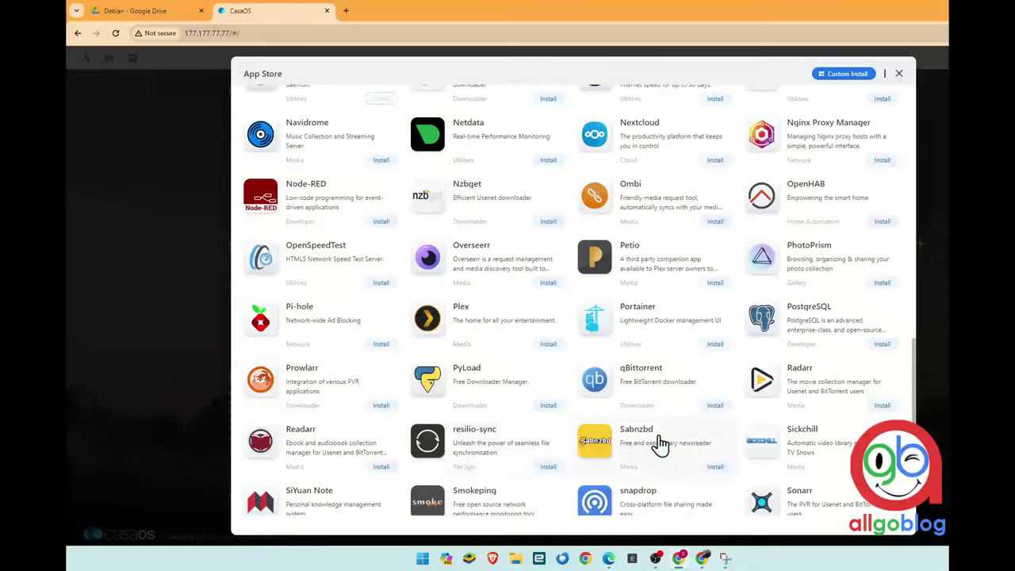
pyautogui.scroll(-1, 816, 437)
pyautogui.scroll(-1, 816, 436)
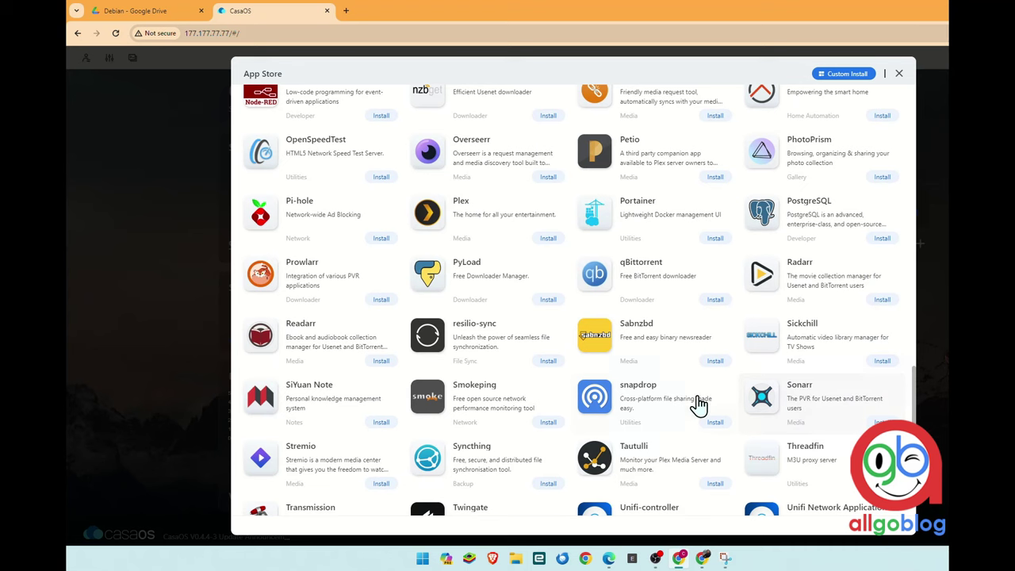
pyautogui.scroll(-1, 286, 460)
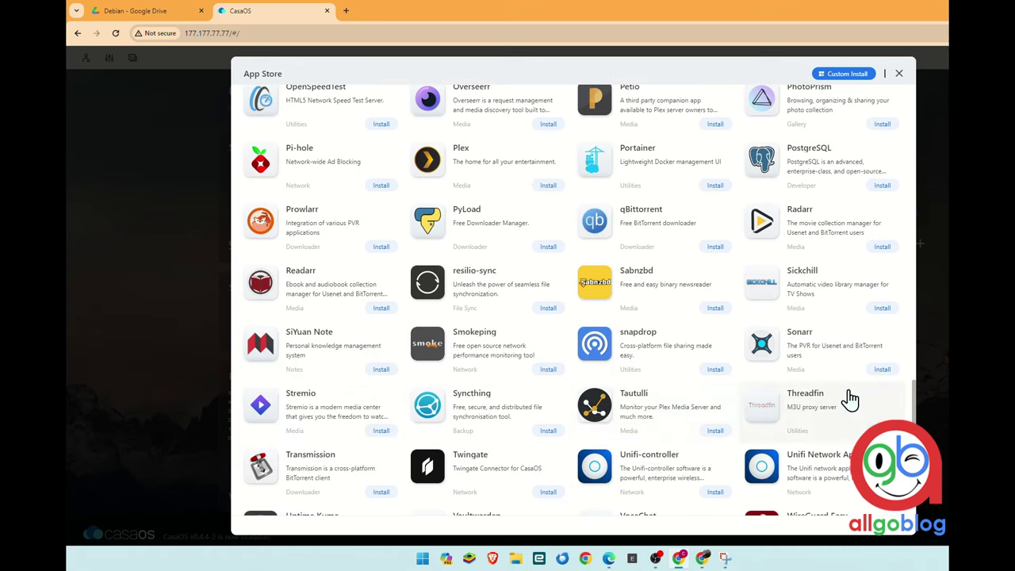
pyautogui.scroll(-1, 852, 388)
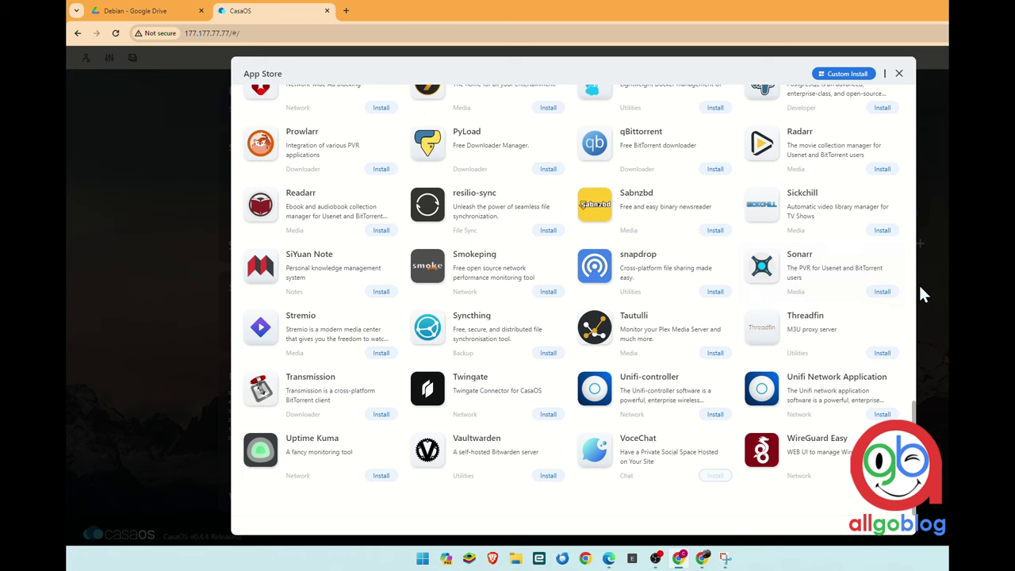
# Find Home Assistant in the app list, view its details page and preview images, and return to the list.
pyautogui.scroll(2, 913, 287)
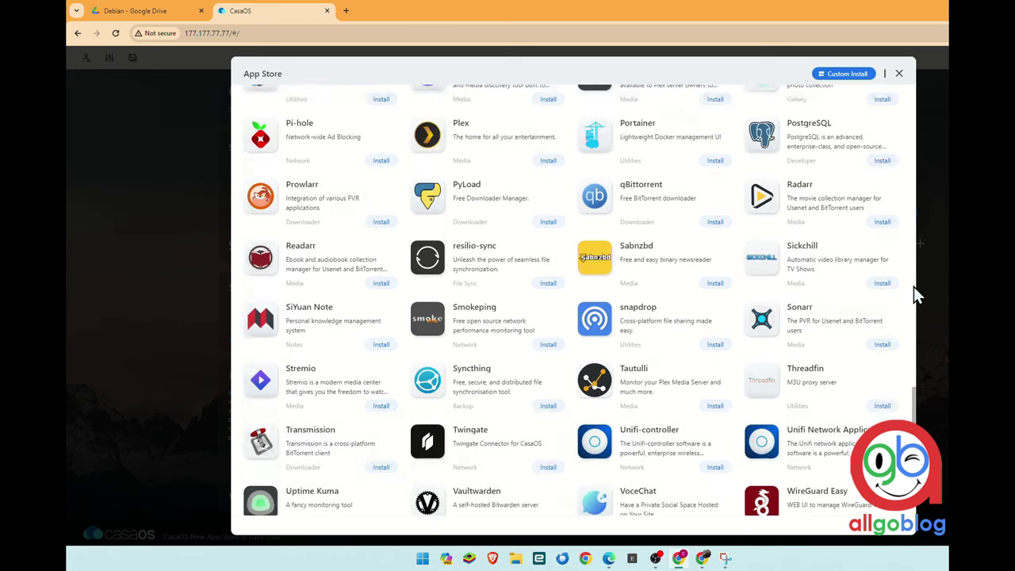
pyautogui.scroll(4, 914, 287)
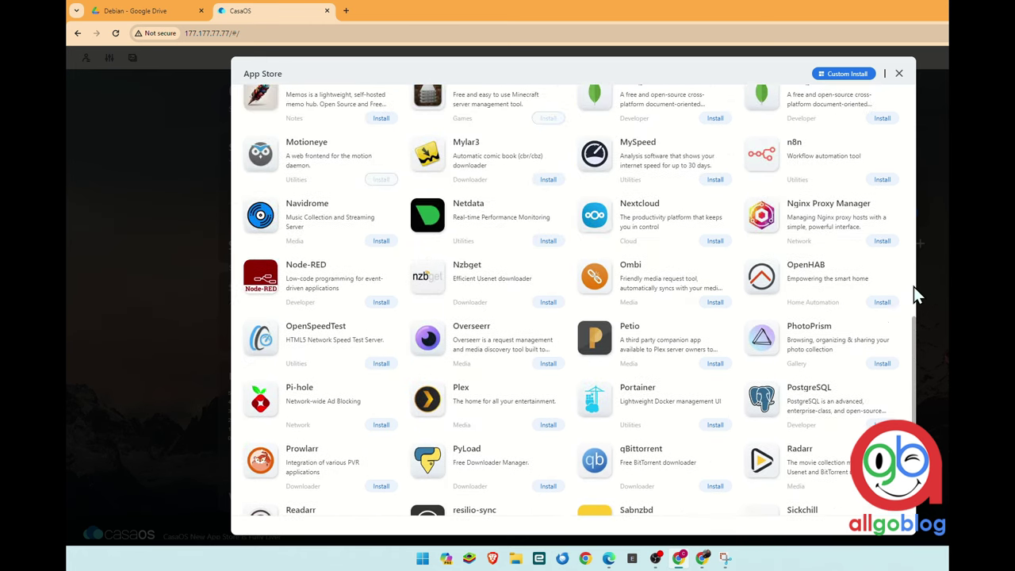
pyautogui.scroll(3, 914, 295)
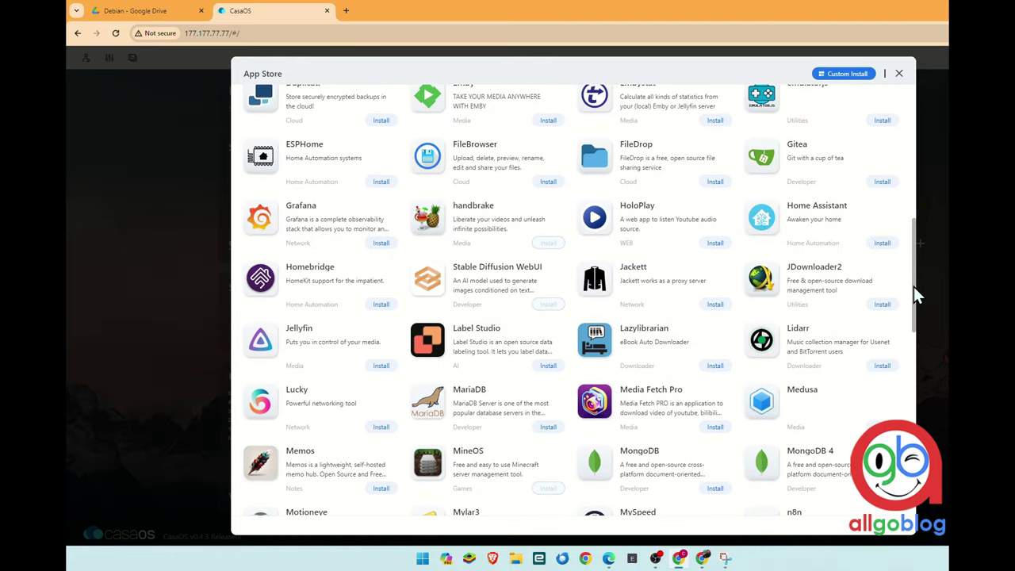
pyautogui.scroll(1, 914, 289)
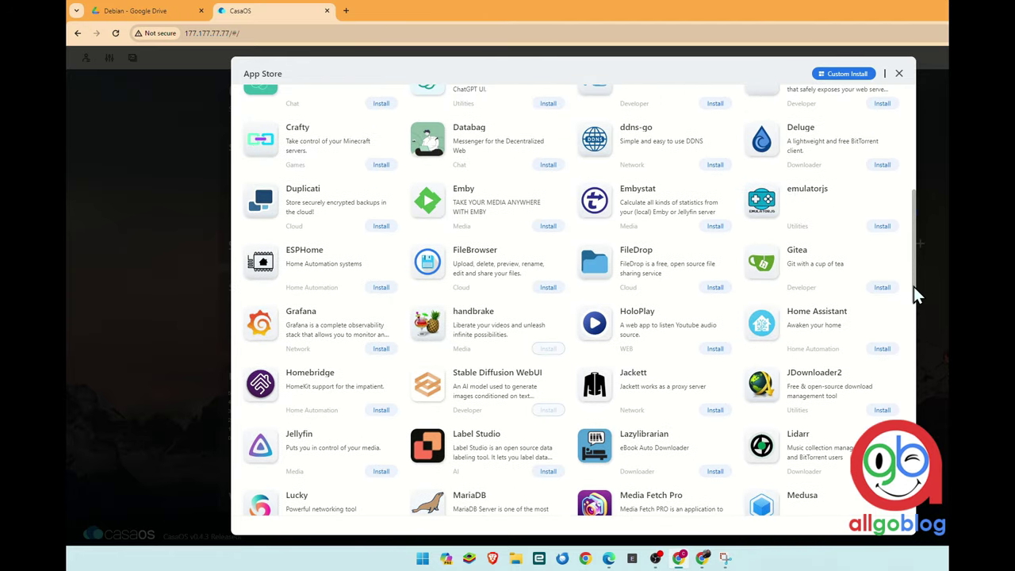
pyautogui.scroll(1, 914, 286)
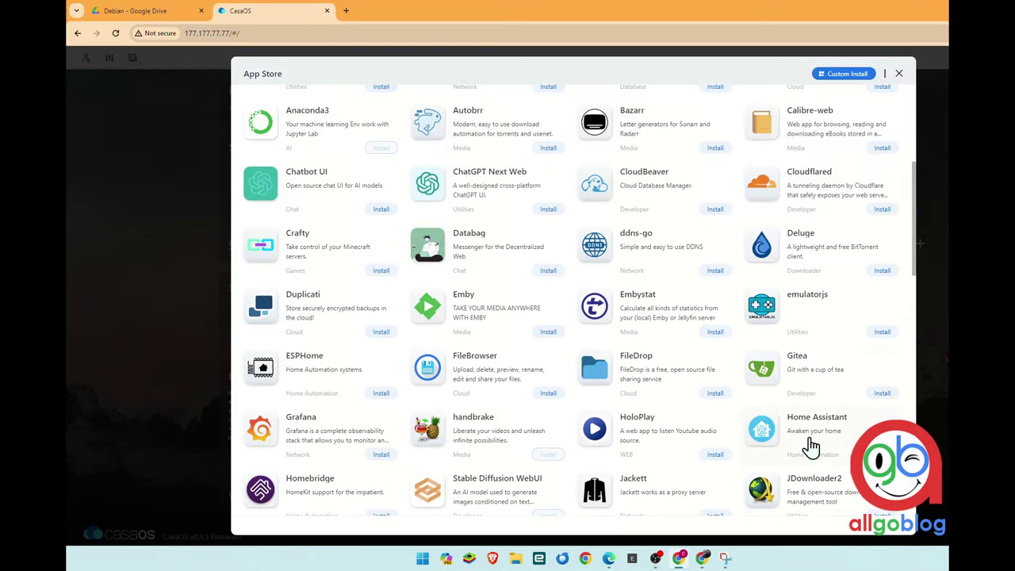
pyautogui.click(810, 440)
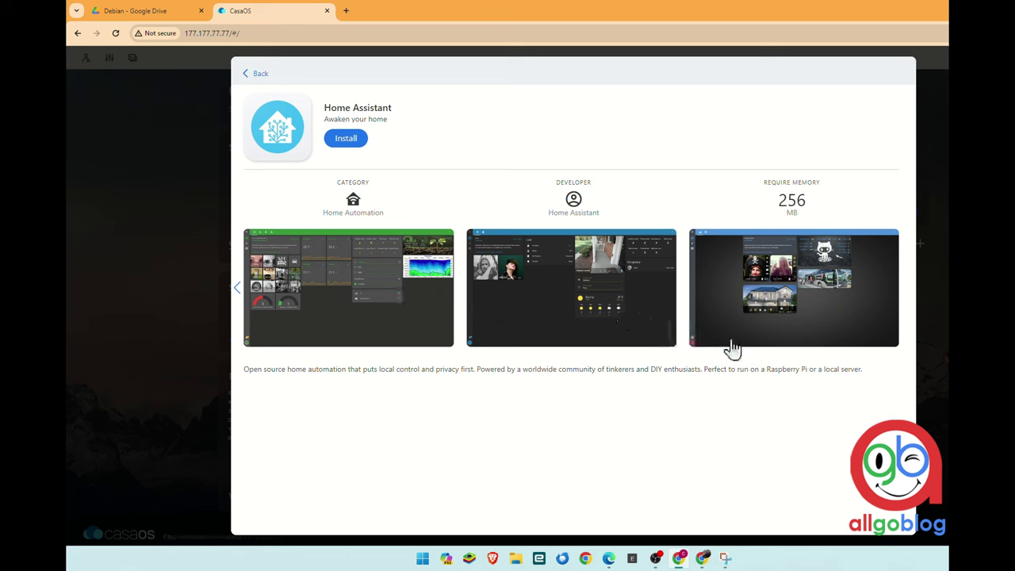
pyautogui.click(240, 292)
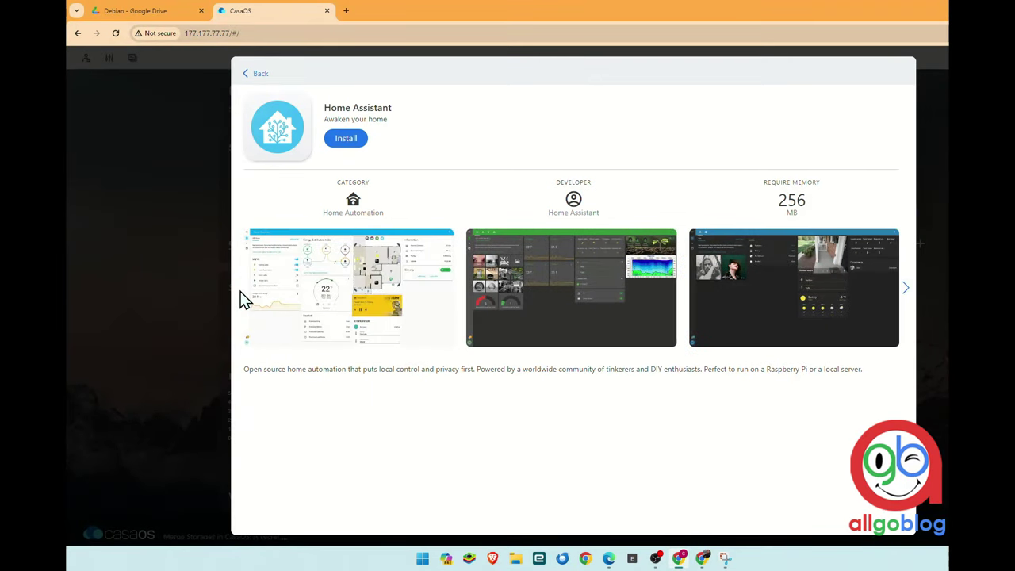
pyautogui.click(246, 80)
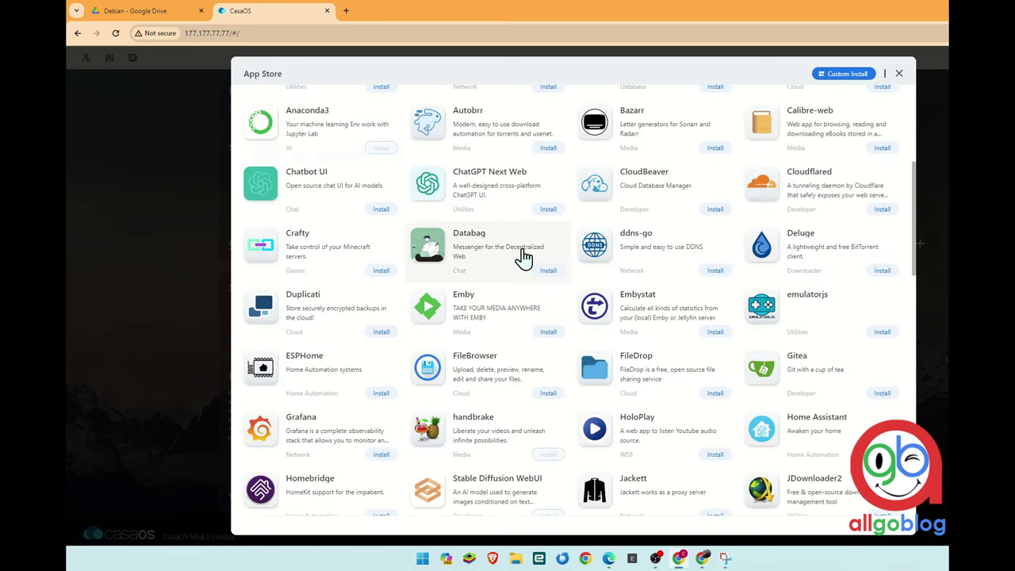
# View the details pages of 2FAuth and AdGuard Home, returning to the app list after each.
pyautogui.scroll(1, 605, 257)
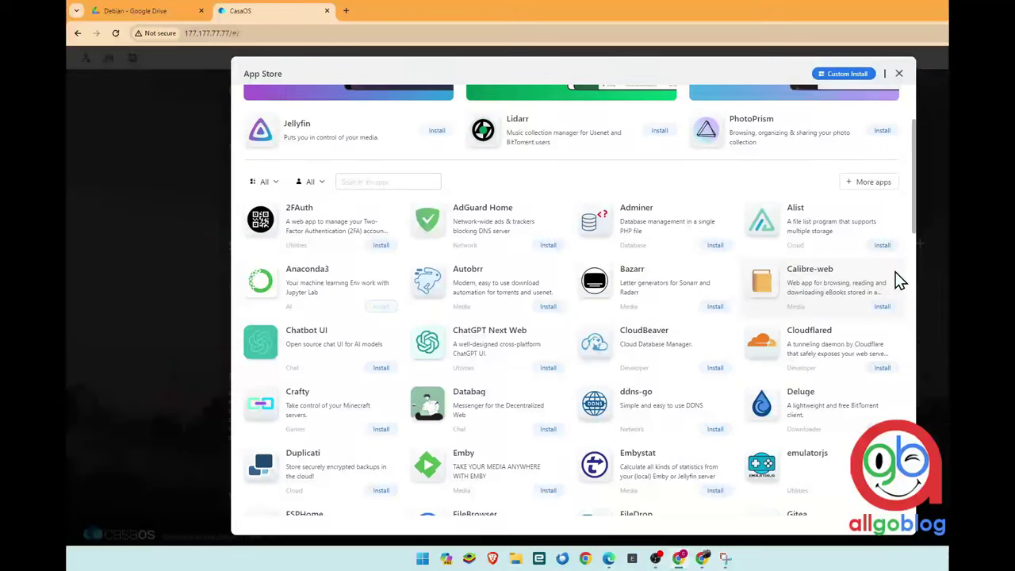
pyautogui.click(302, 220)
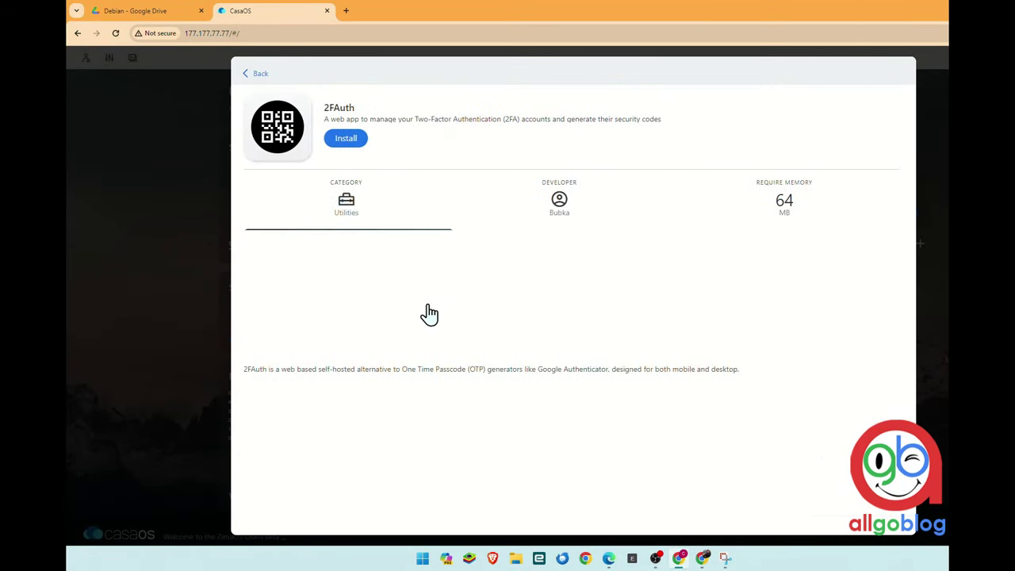
pyautogui.click(255, 73)
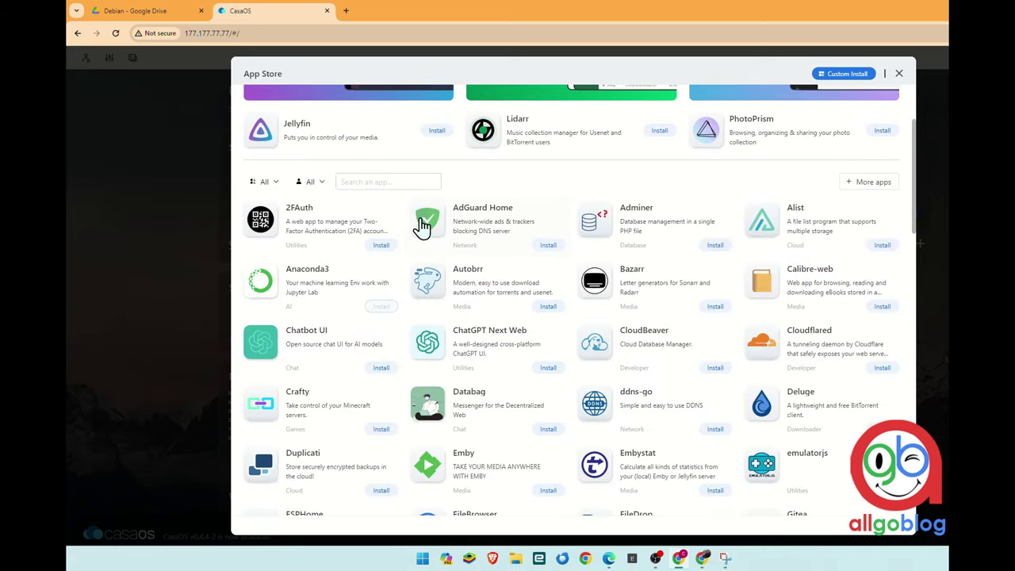
pyautogui.click(511, 244)
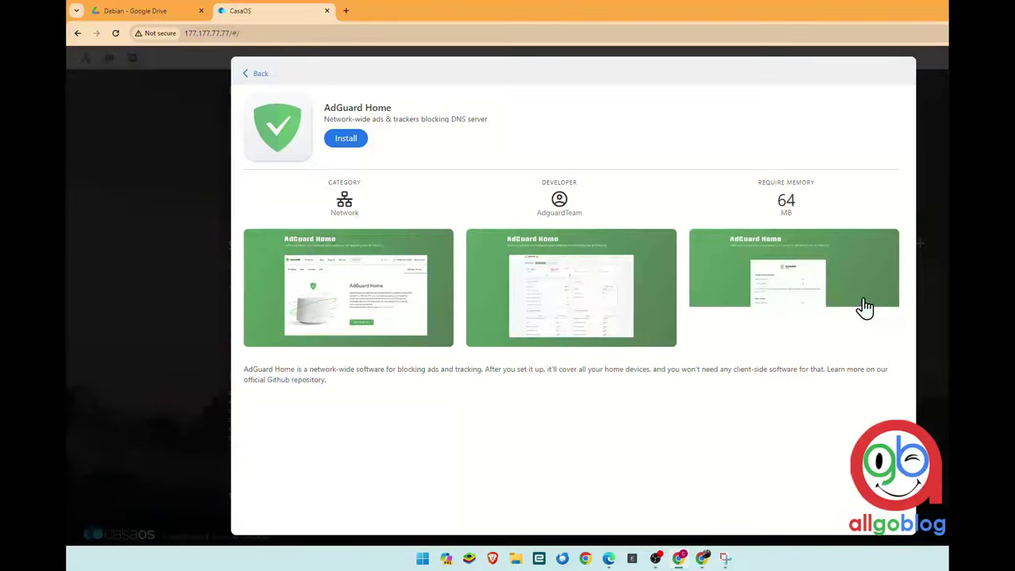
pyautogui.click(246, 76)
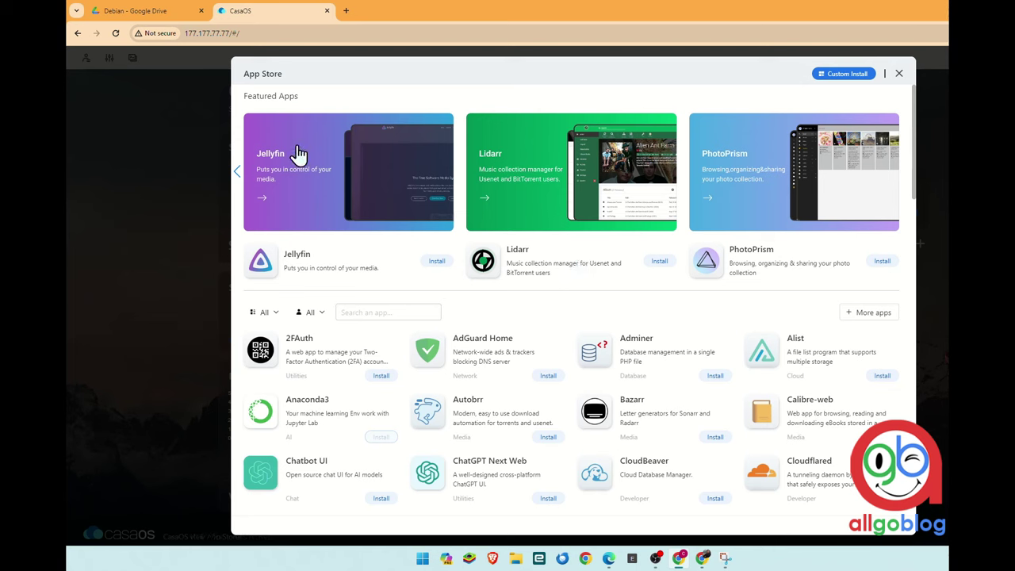
# Browse the Featured Apps carousel back to AdGuard Home and close the App Store.
pyautogui.click(237, 176)
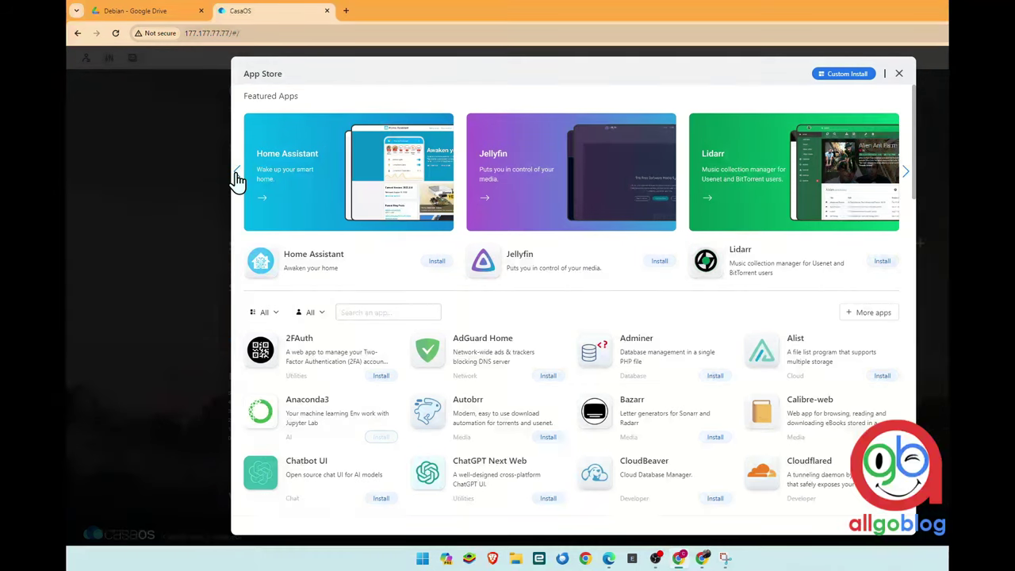
pyautogui.click(236, 176)
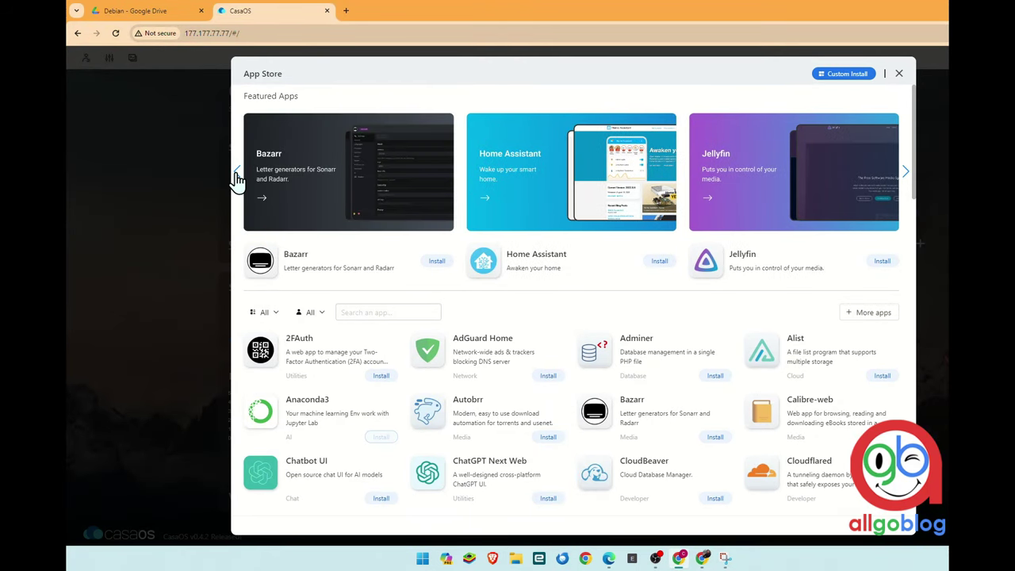
pyautogui.click(236, 176)
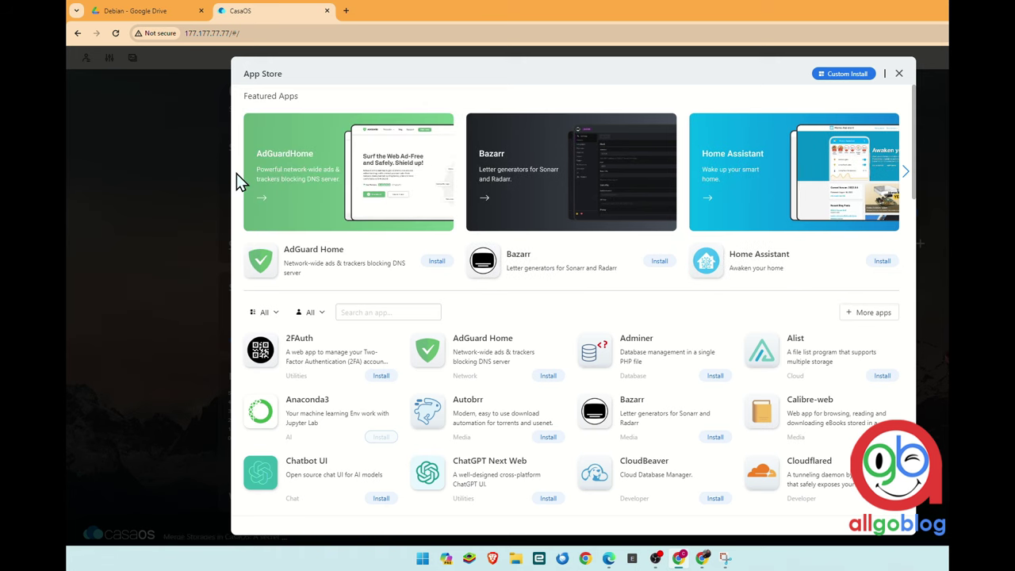
pyautogui.click(900, 73)
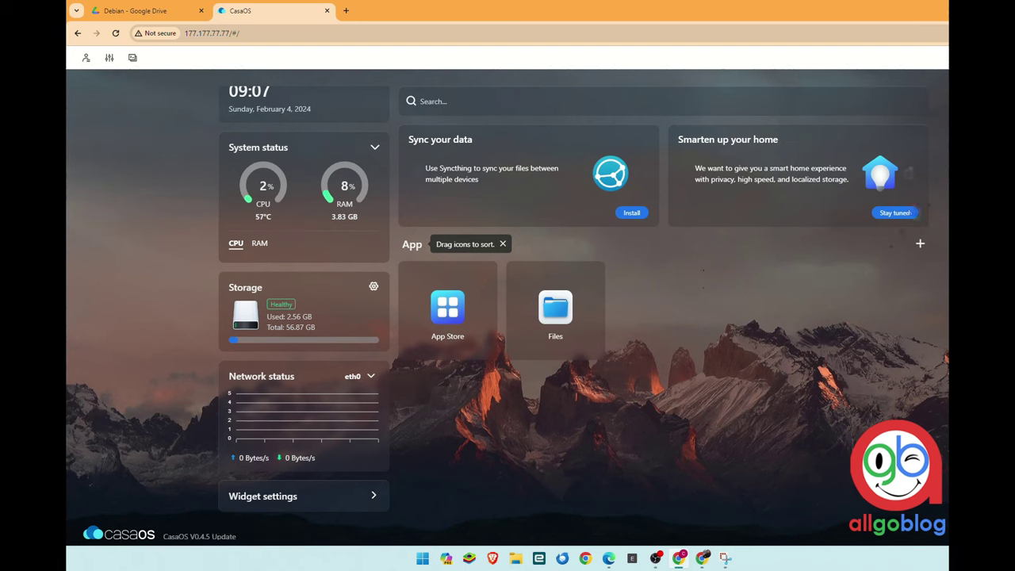
pyautogui.moveTo(309, 111); pyautogui.dragTo(194, 90)
pyautogui.click(176, 89)
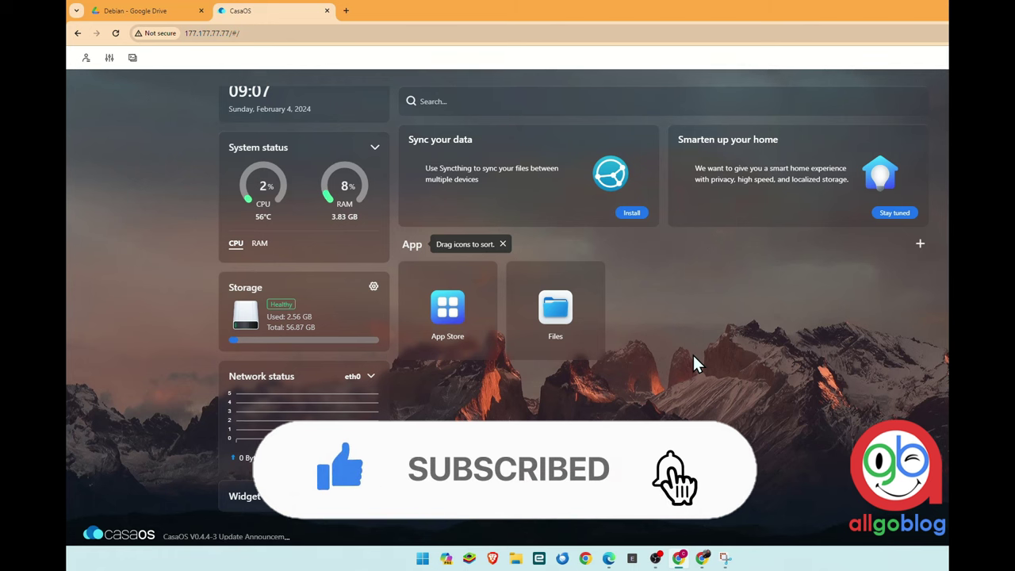
# Open the Files app from the dashboard, view the AppData folder, and return to DATA.
pyautogui.click(560, 315)
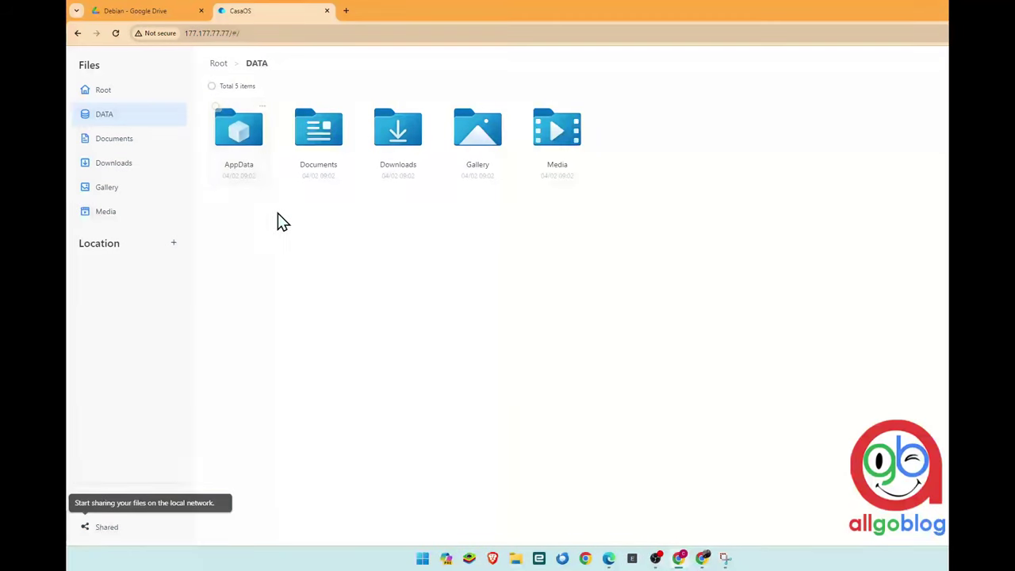
pyautogui.click(249, 141)
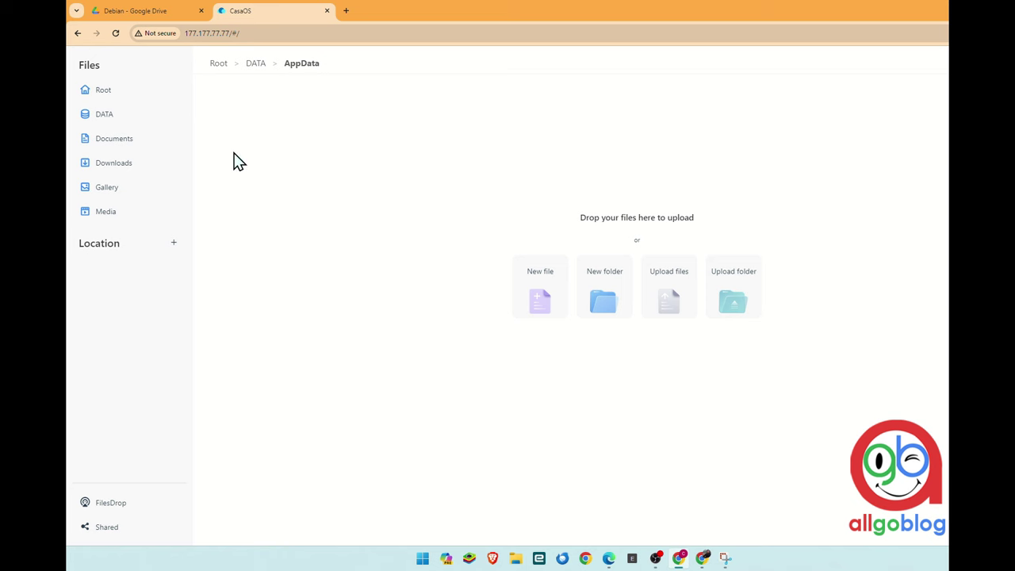
pyautogui.click(104, 119)
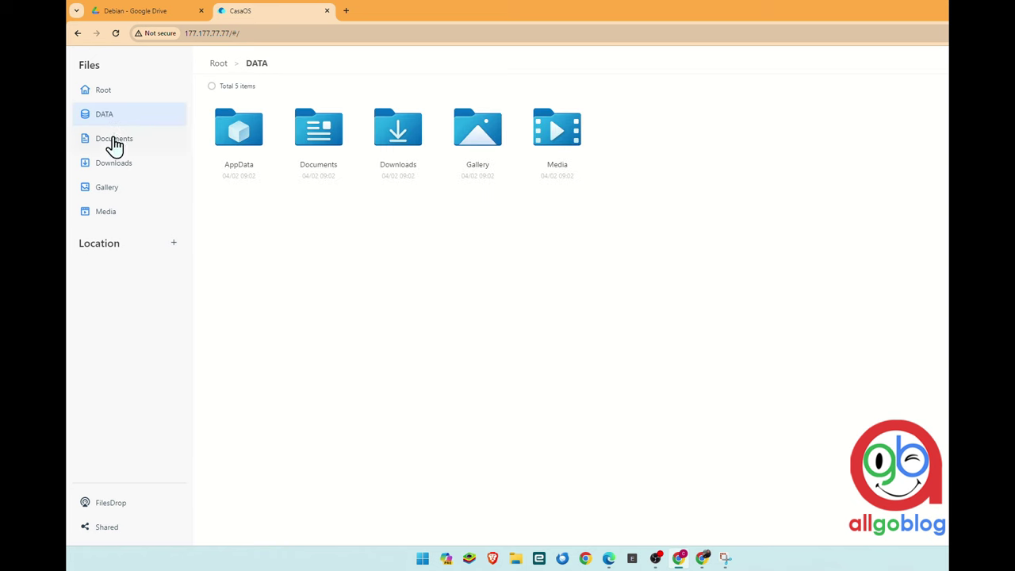
# Look through the Documents, Downloads, Gallery and Media folders and go back to the DATA folder.
pyautogui.click(114, 145)
pyautogui.click(119, 165)
pyautogui.click(120, 192)
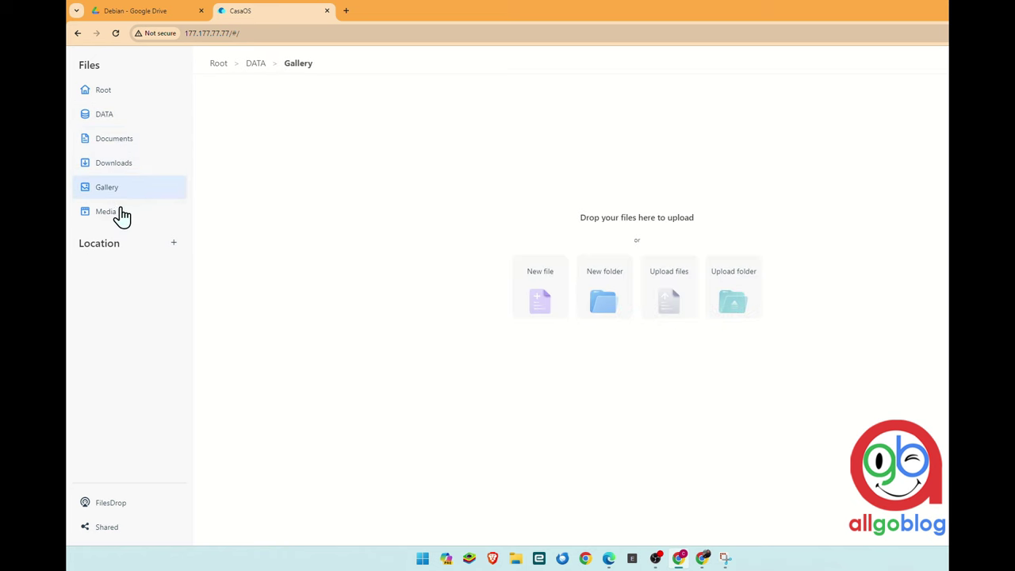
pyautogui.click(120, 211)
pyautogui.click(107, 145)
pyautogui.click(102, 125)
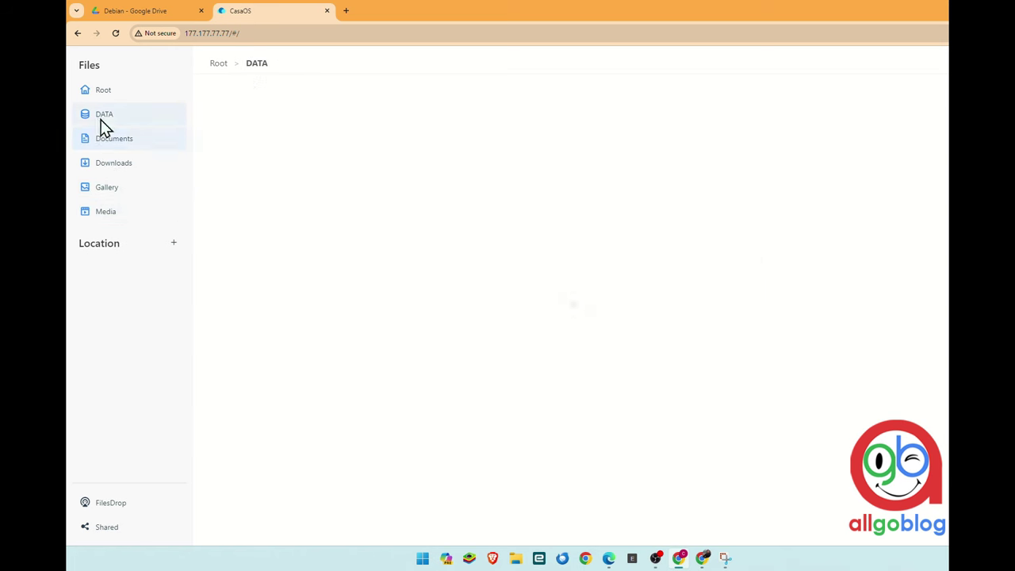
# Create a new file named testing.docx in the Documents folder.
pyautogui.click(144, 141)
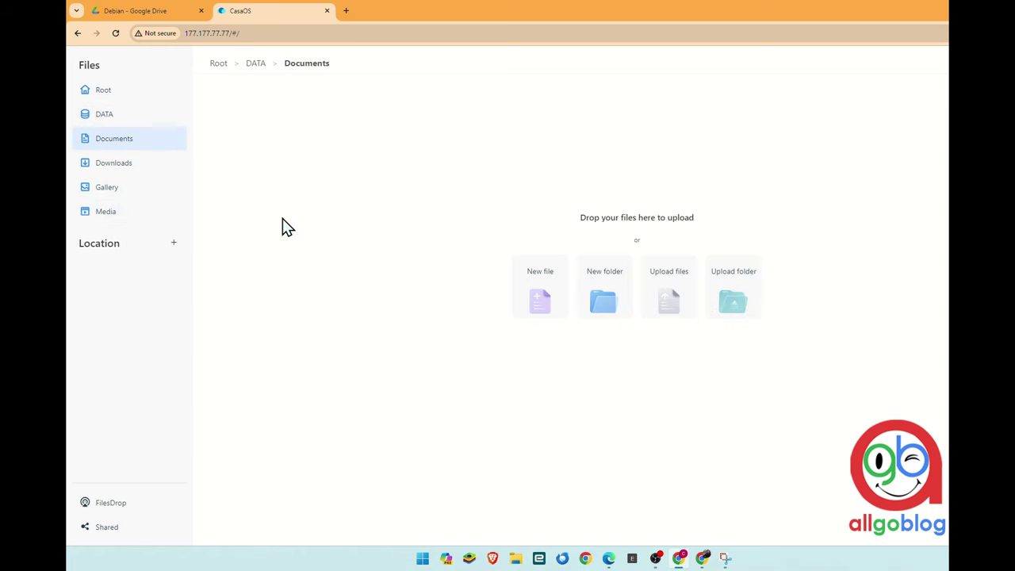
pyautogui.click(122, 115)
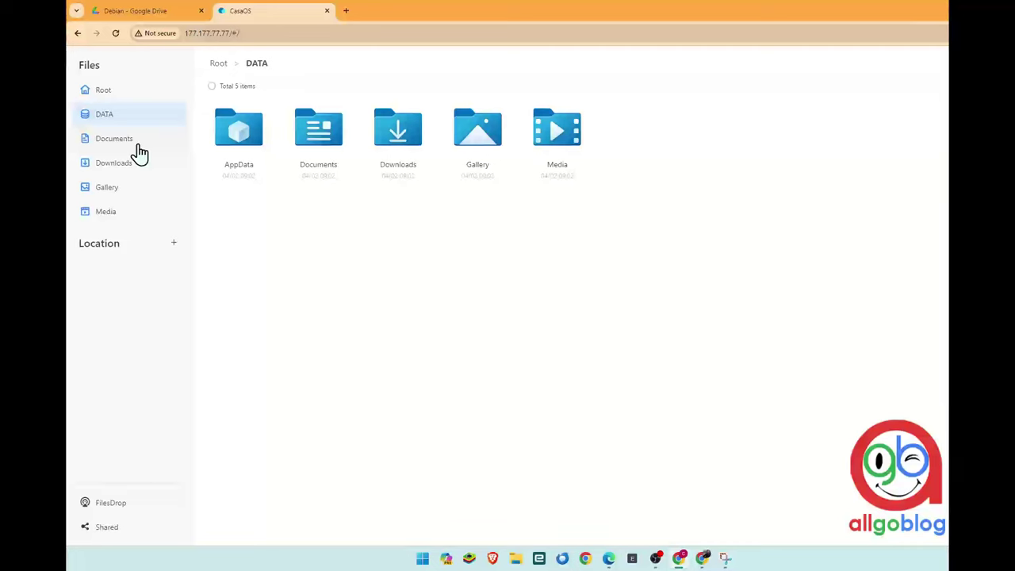
pyautogui.click(138, 147)
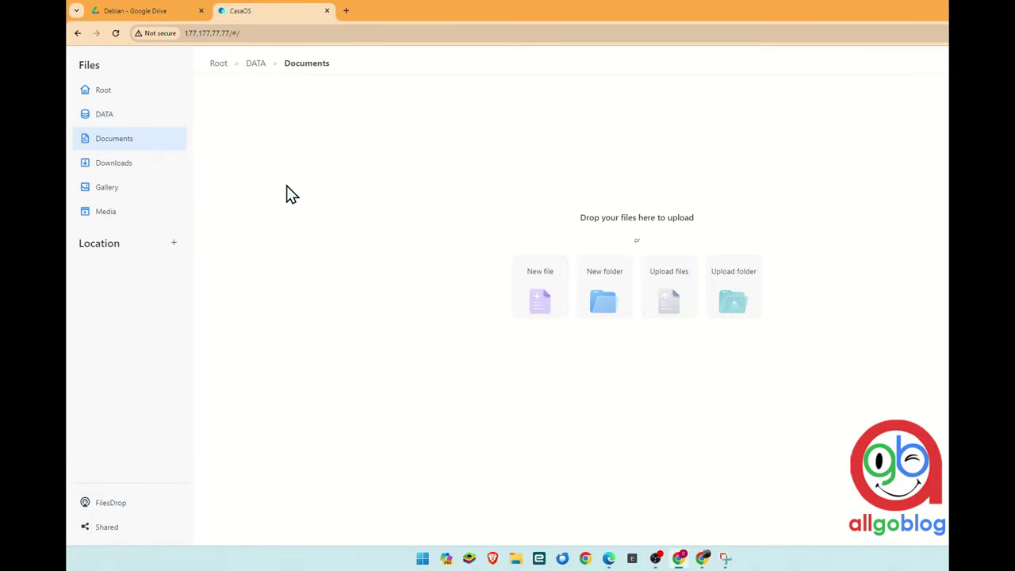
pyautogui.rightClick(442, 187)
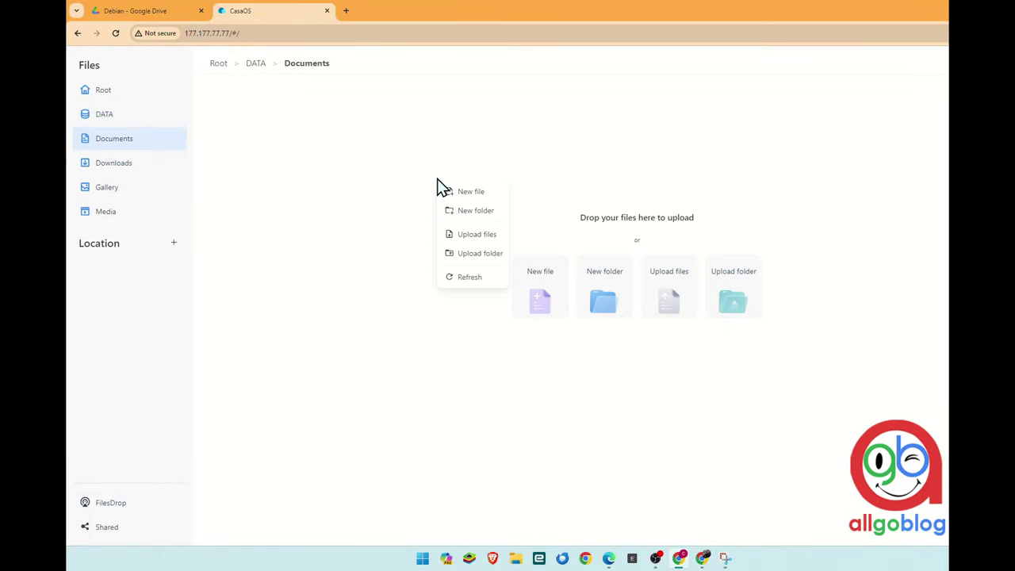
pyautogui.click(478, 193)
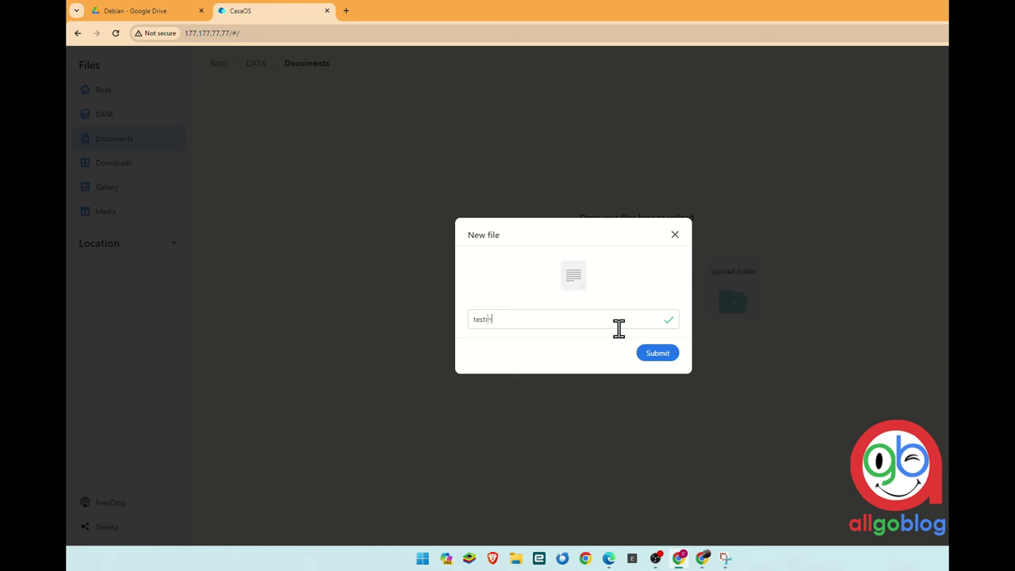
pyautogui.write('testing.docx')
pyautogui.click(661, 355)
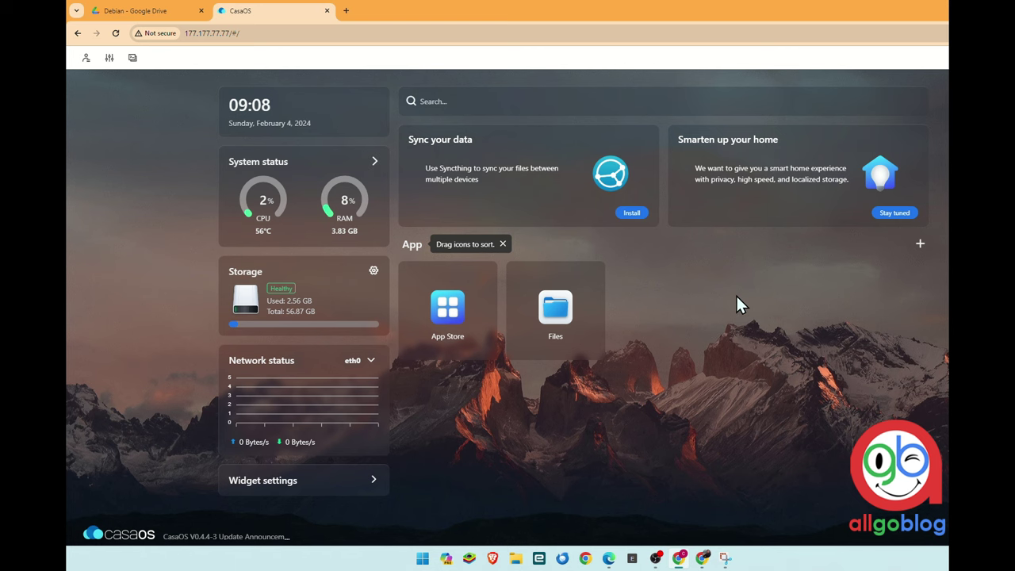
# Open the Storage Manager from the dashboard and view its Drive list and Storage list.
pyautogui.click(373, 270)
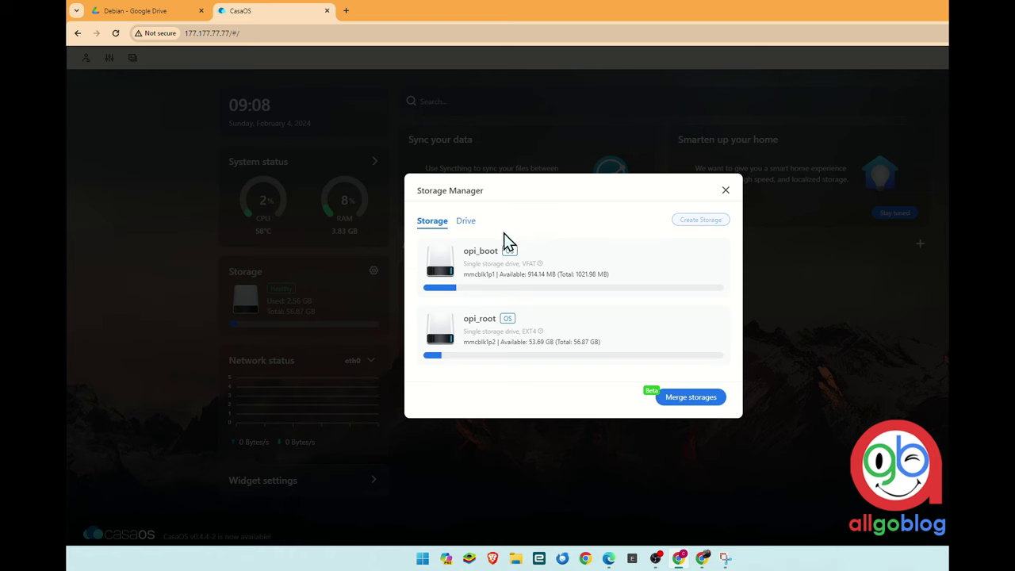
pyautogui.click(464, 226)
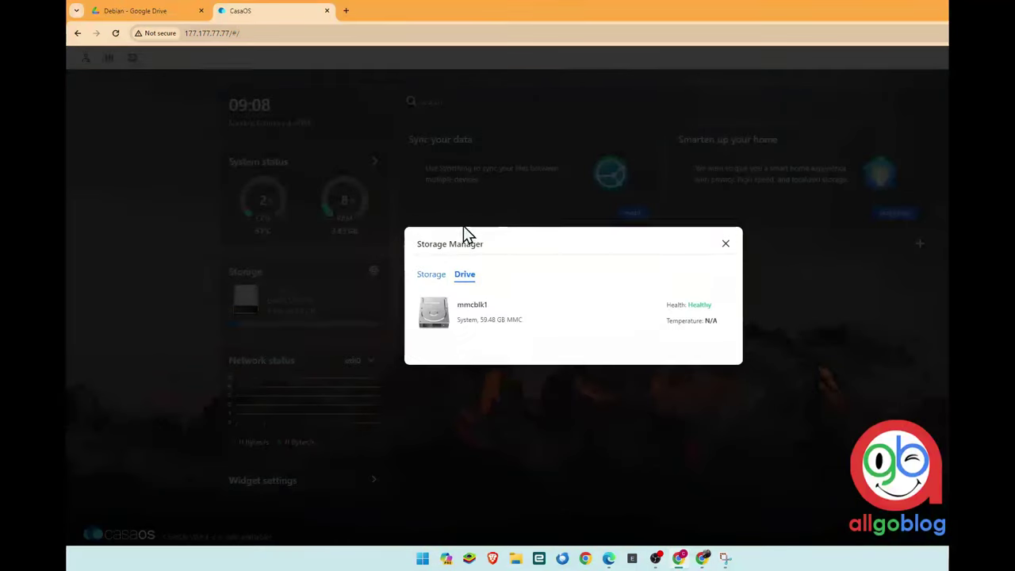
pyautogui.click(432, 284)
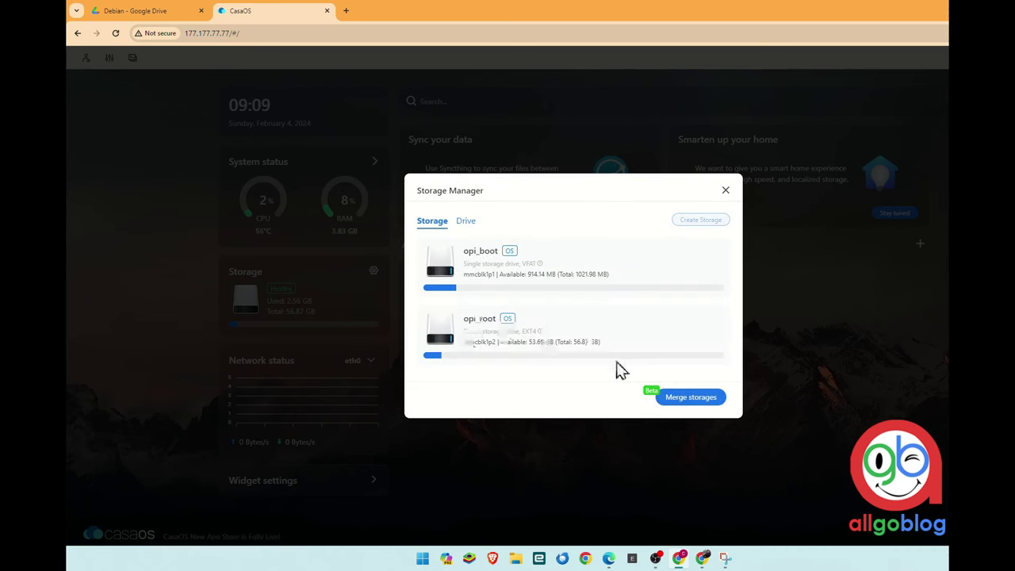
# View the Merge storages dialog, then close it and the Storage Manager without submitting.
pyautogui.click(682, 403)
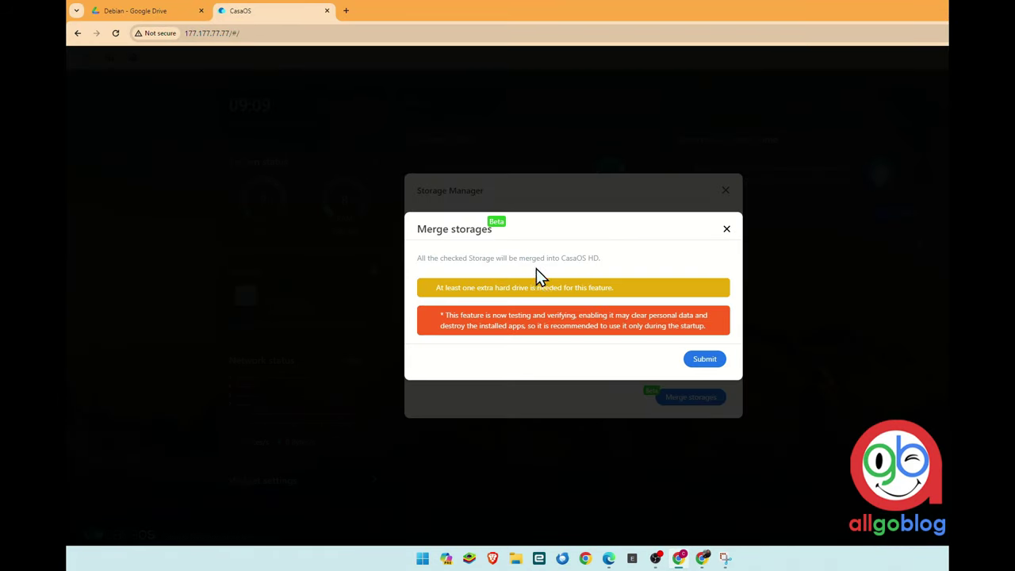
pyautogui.click(727, 230)
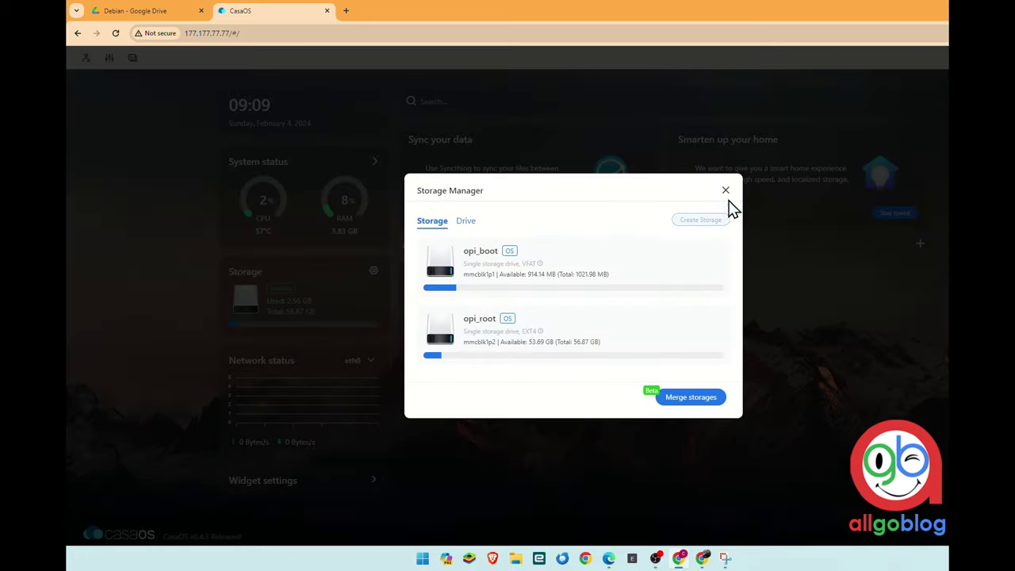
pyautogui.click(726, 192)
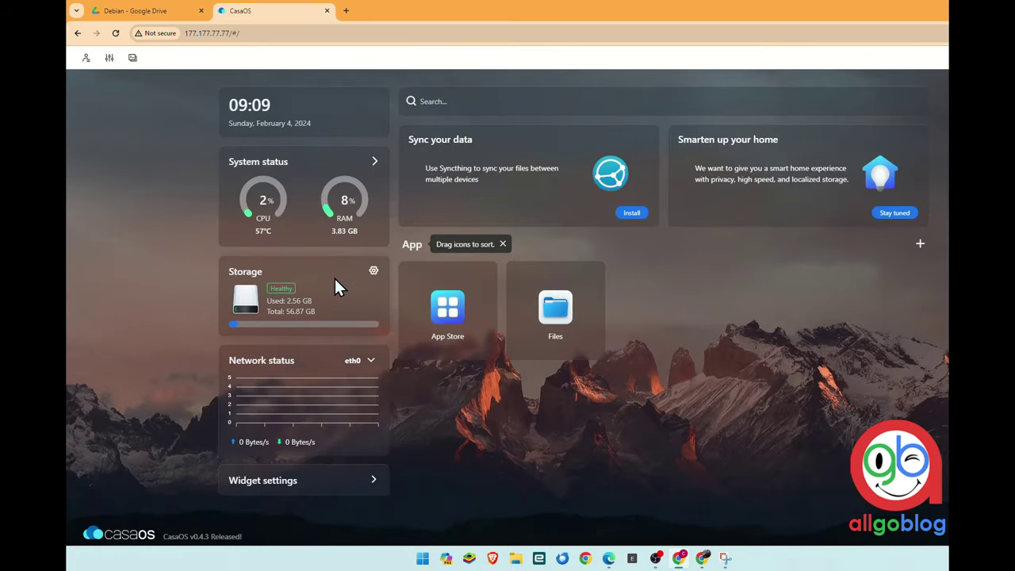
# Expand the System status widget and switch the Network status widget to the wlan0 interface.
pyautogui.click(374, 167)
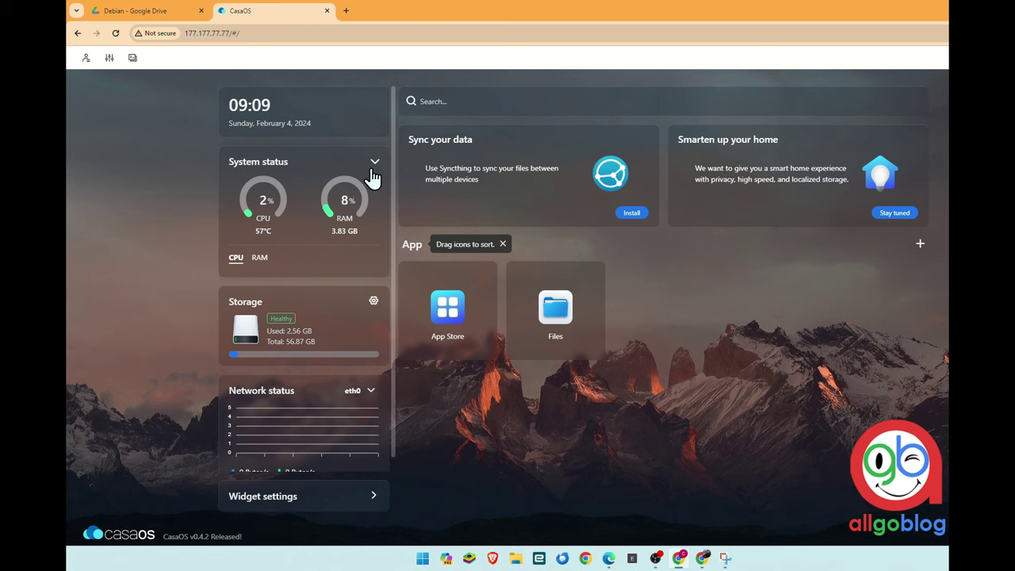
pyautogui.click(371, 394)
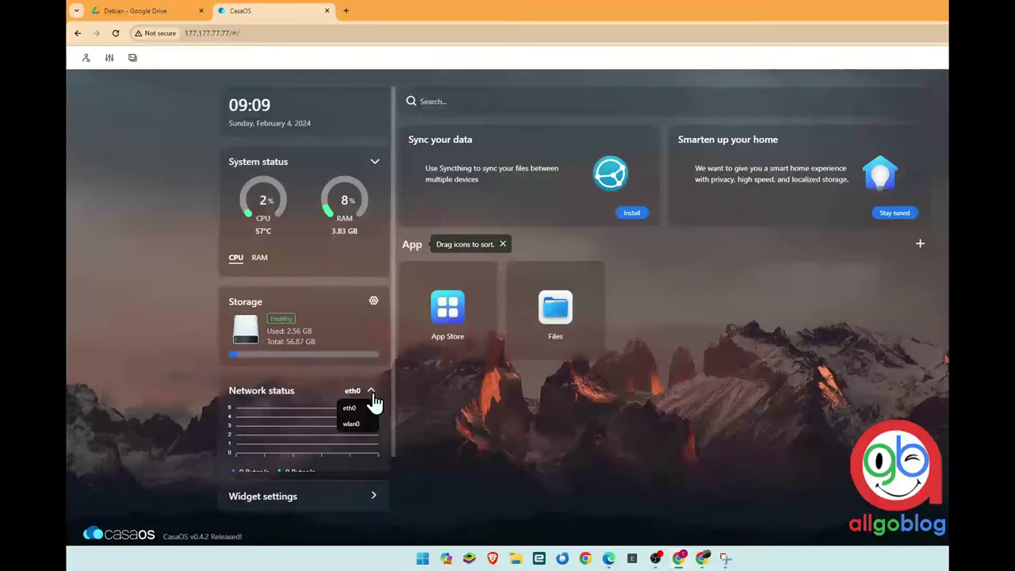
pyautogui.click(364, 427)
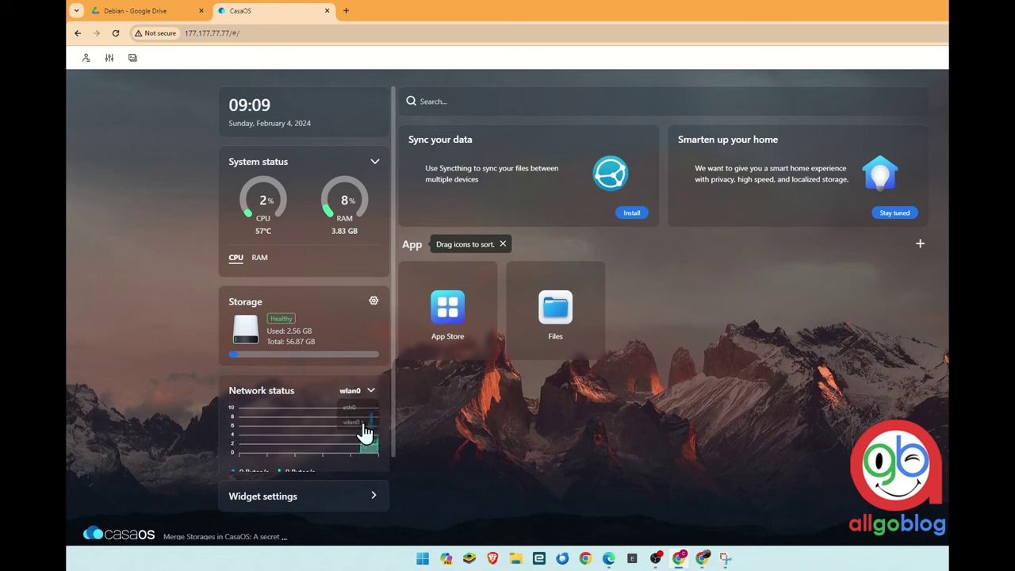
pyautogui.scroll(-1, 393, 408)
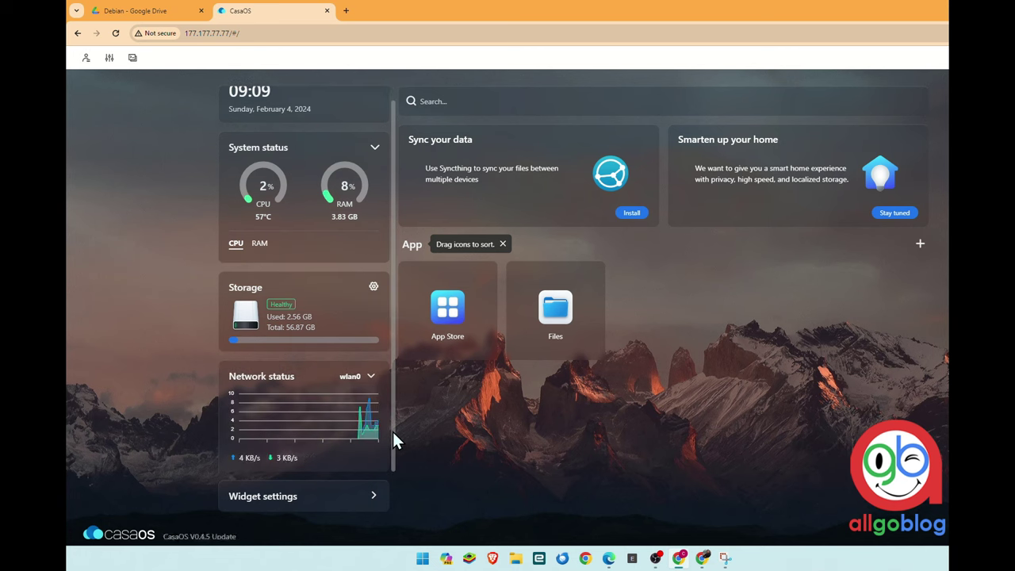
pyautogui.scroll(1, 393, 432)
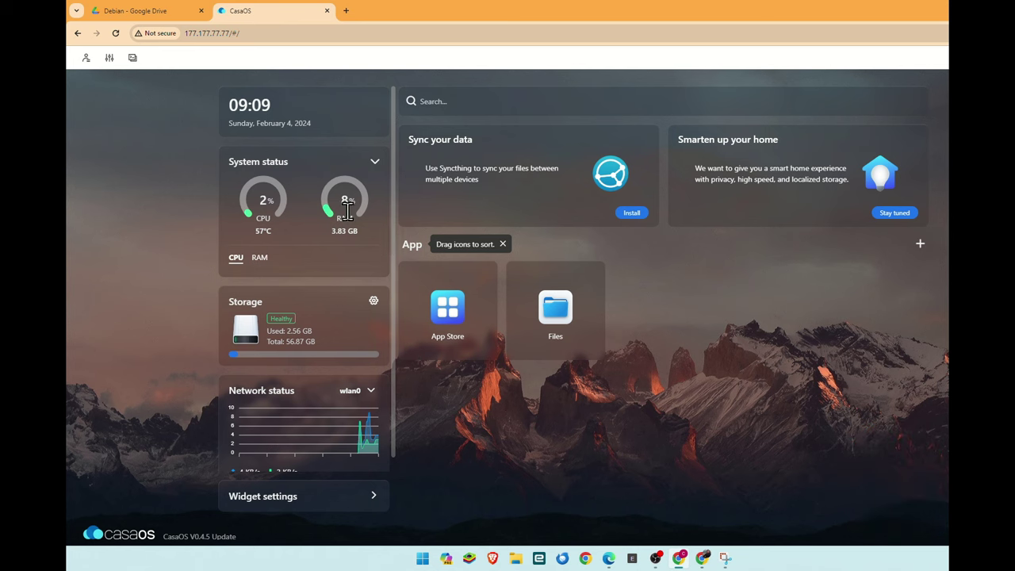